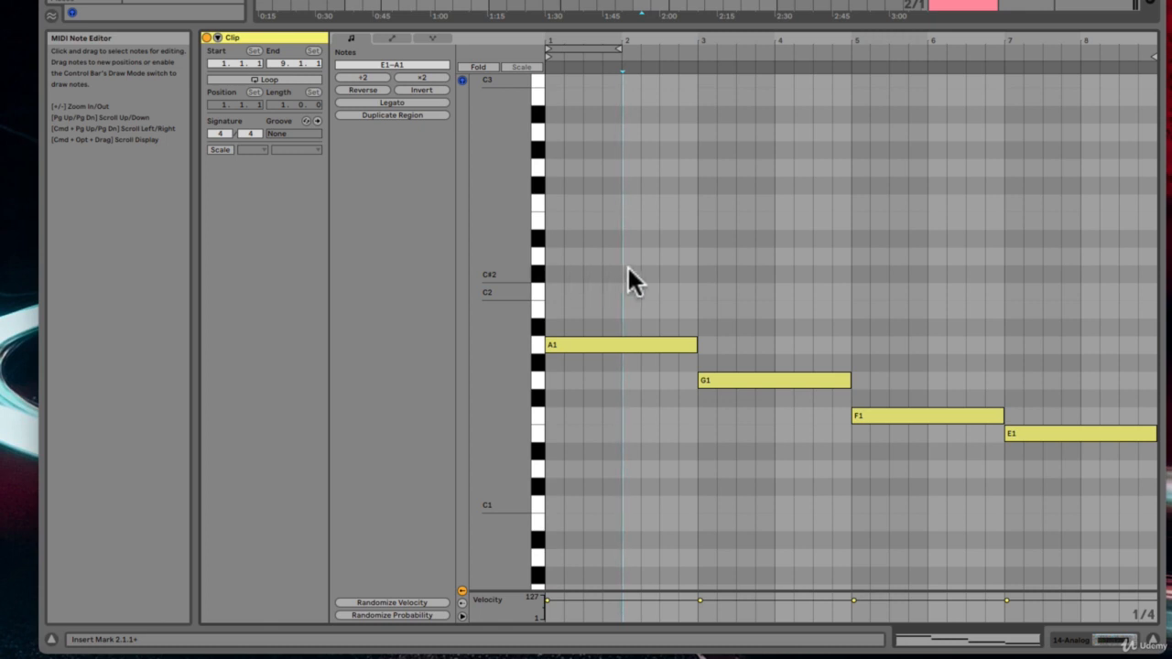
Step: Select all four existing notes in the clip and delete them
{"action": "left_click_drag", "start_coordinate": [574, 265], "coordinate": [1159, 490]}
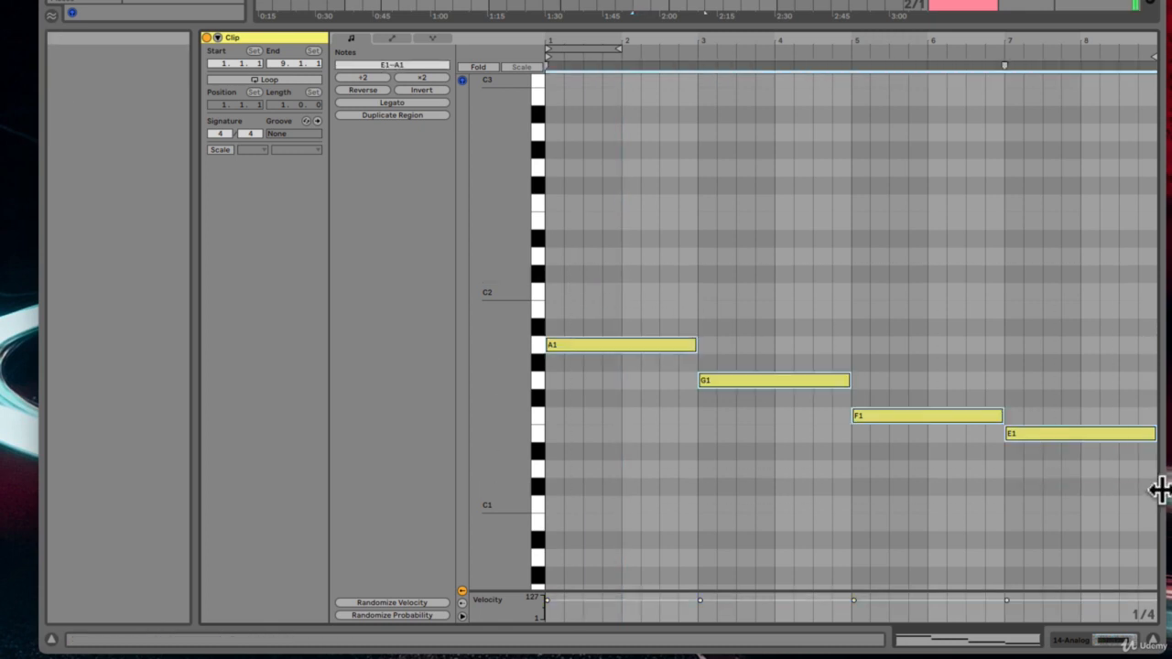
{"action": "key", "text": "Delete"}
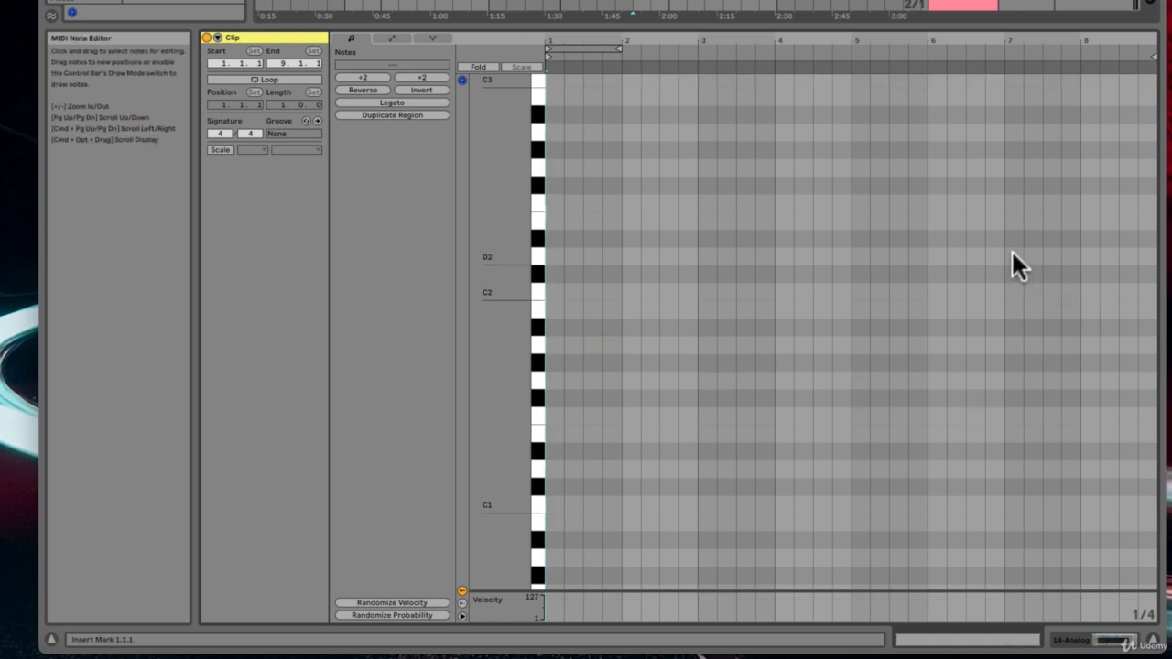
Step: Draw a C3 note and move it to the start of bar 2
{"action": "scroll", "coordinate": [673, 295], "scroll_direction": "up", "scroll_amount": 5}
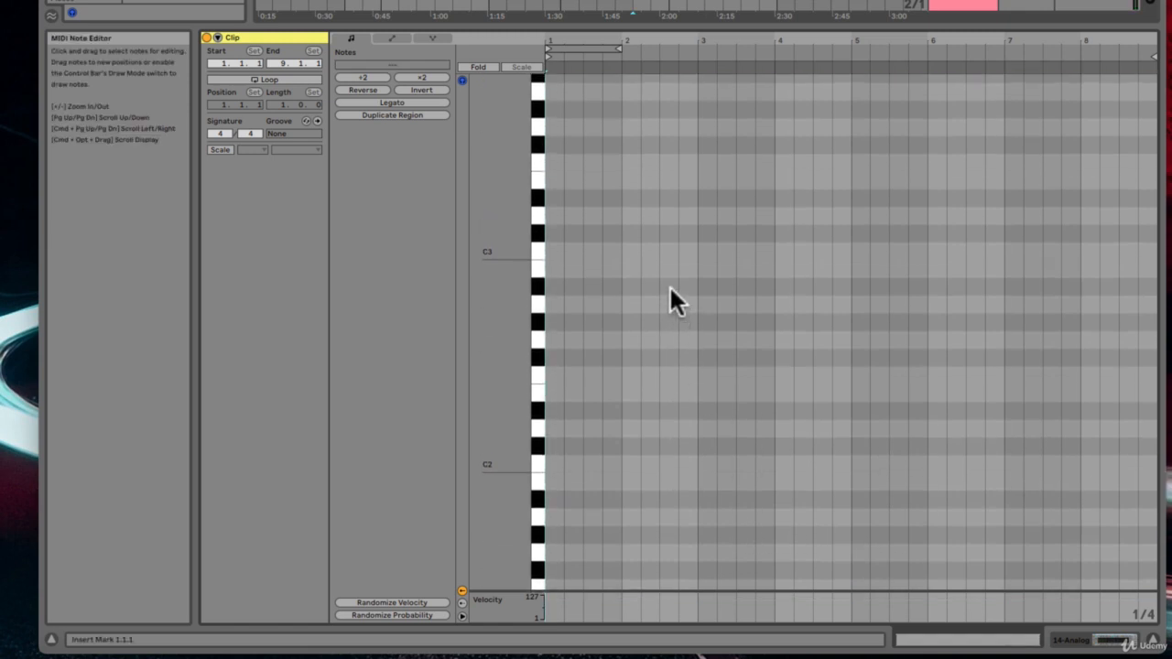
{"action": "double_click", "coordinate": [554, 251]}
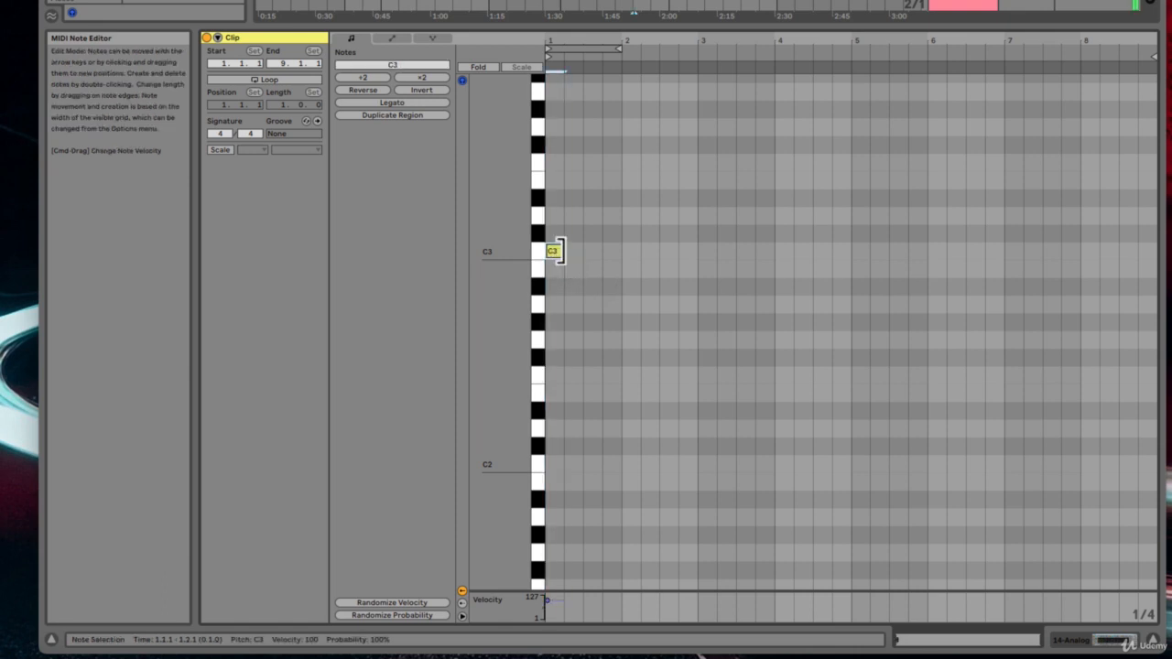
{"action": "left_click_drag", "start_coordinate": [552, 249], "coordinate": [631, 251]}
{"action": "double_click", "coordinate": [647, 216]}
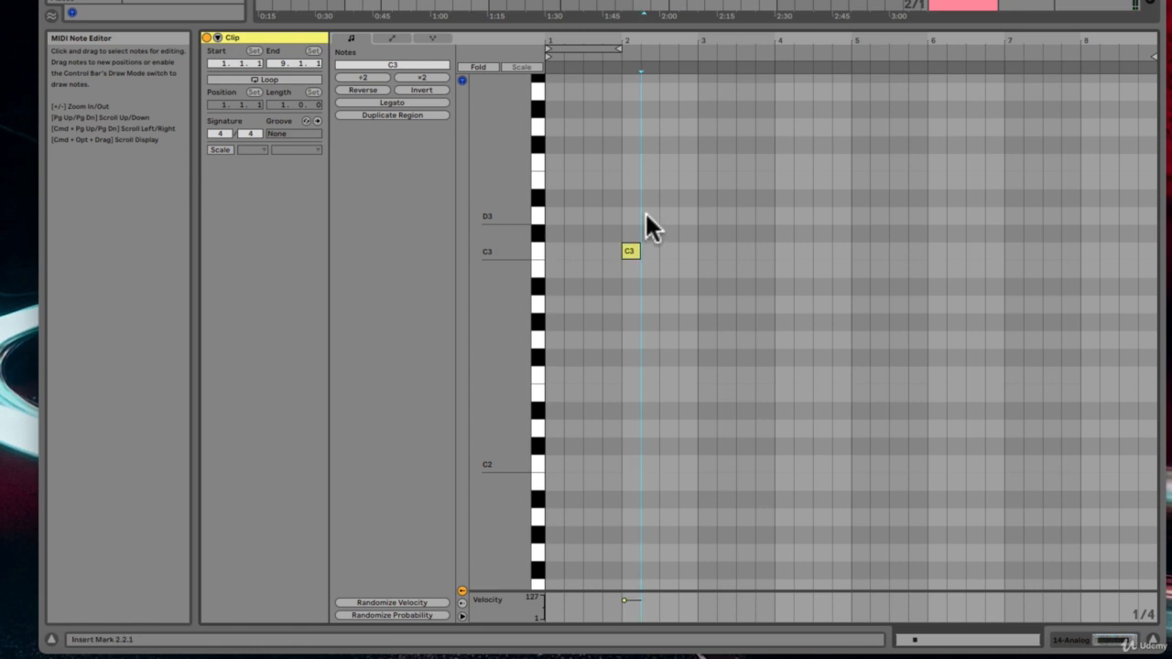
{"action": "double_click", "coordinate": [649, 216]}
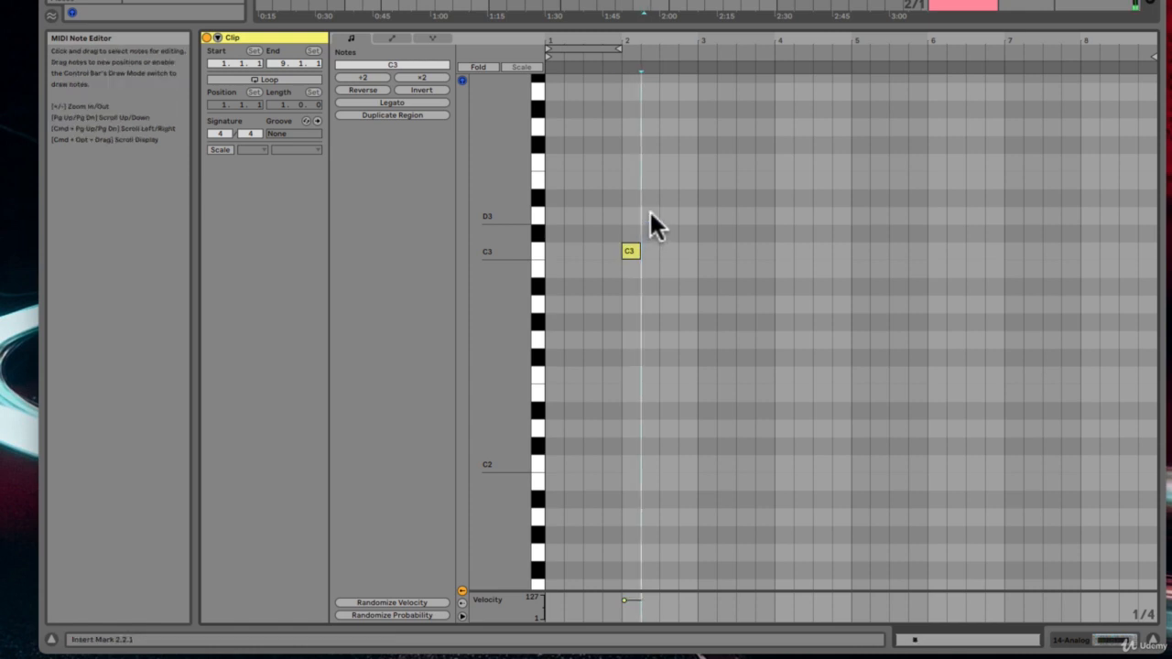
{"action": "left_click", "coordinate": [629, 249]}
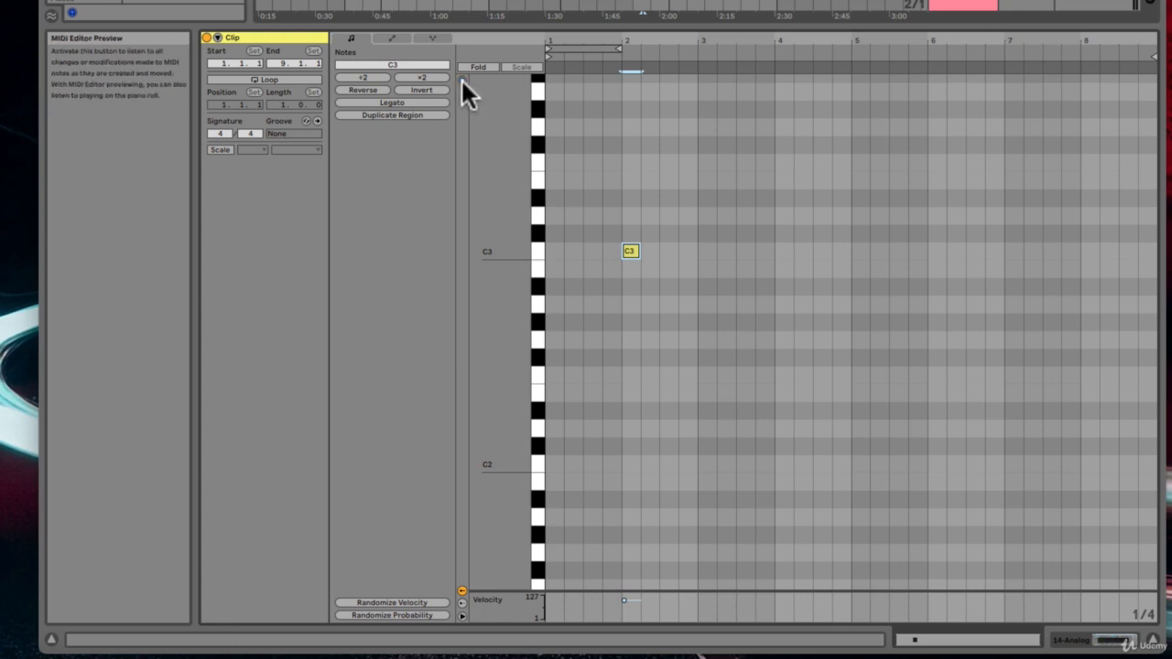
Step: Add two more C3 notes after the first one, delete them, and switch the MIDI editor preview back on
{"action": "double_click", "coordinate": [686, 251]}
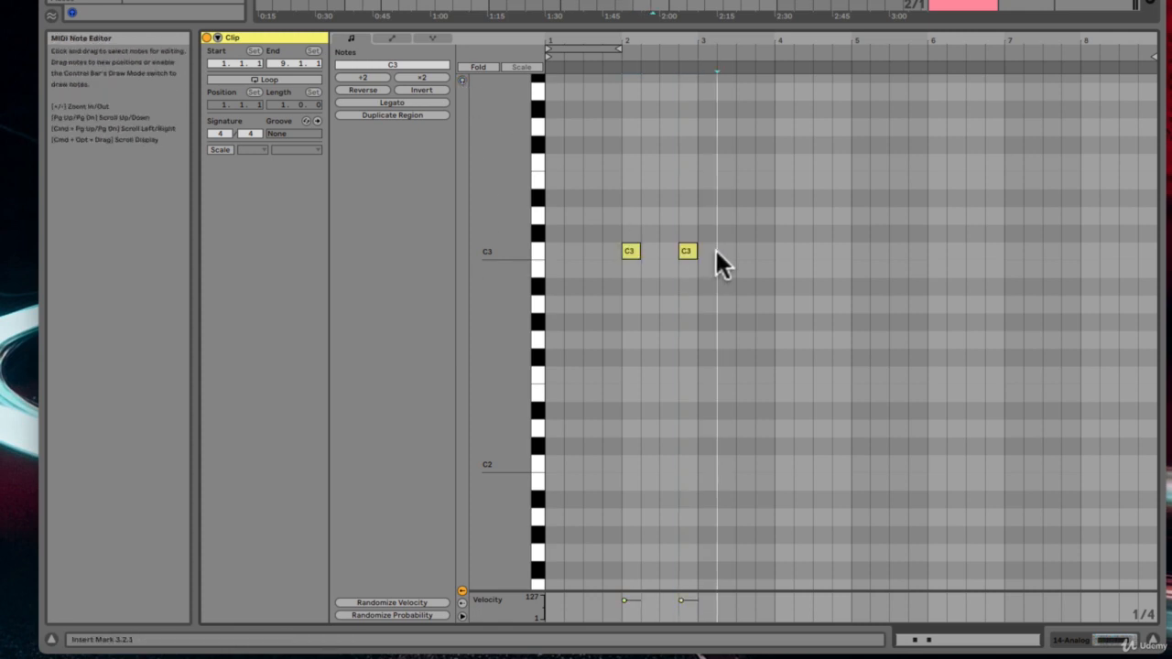
{"action": "double_click", "coordinate": [715, 250]}
{"action": "left_click_drag", "start_coordinate": [738, 245], "coordinate": [675, 246]}
{"action": "key", "text": "Delete"}
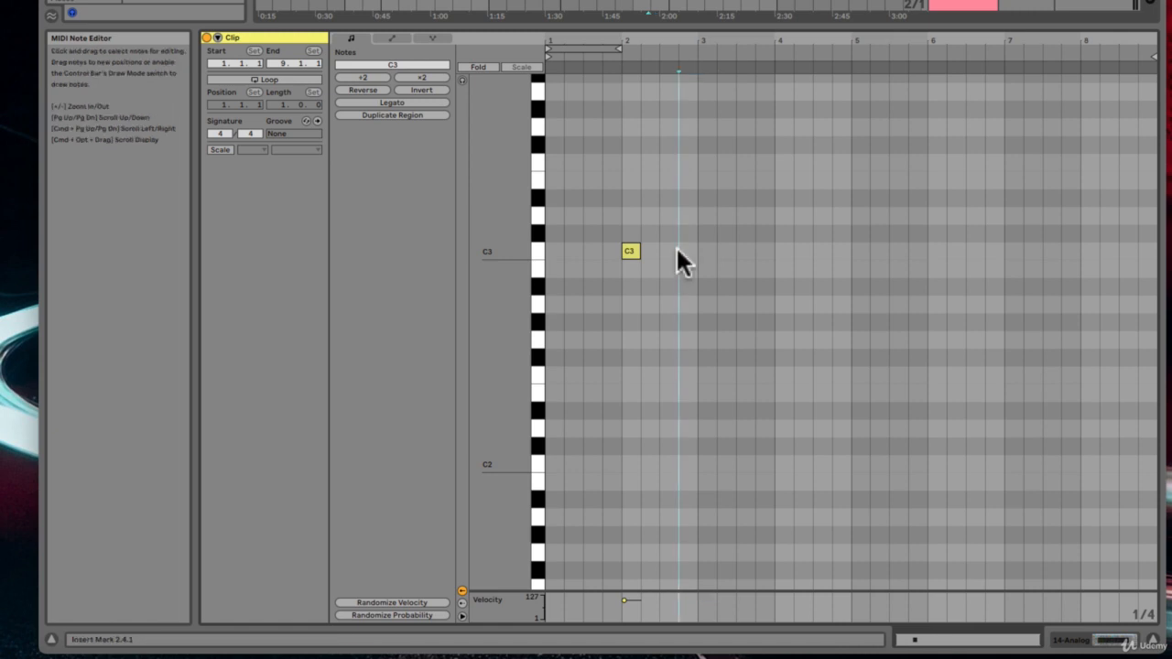
{"action": "left_click", "coordinate": [462, 80]}
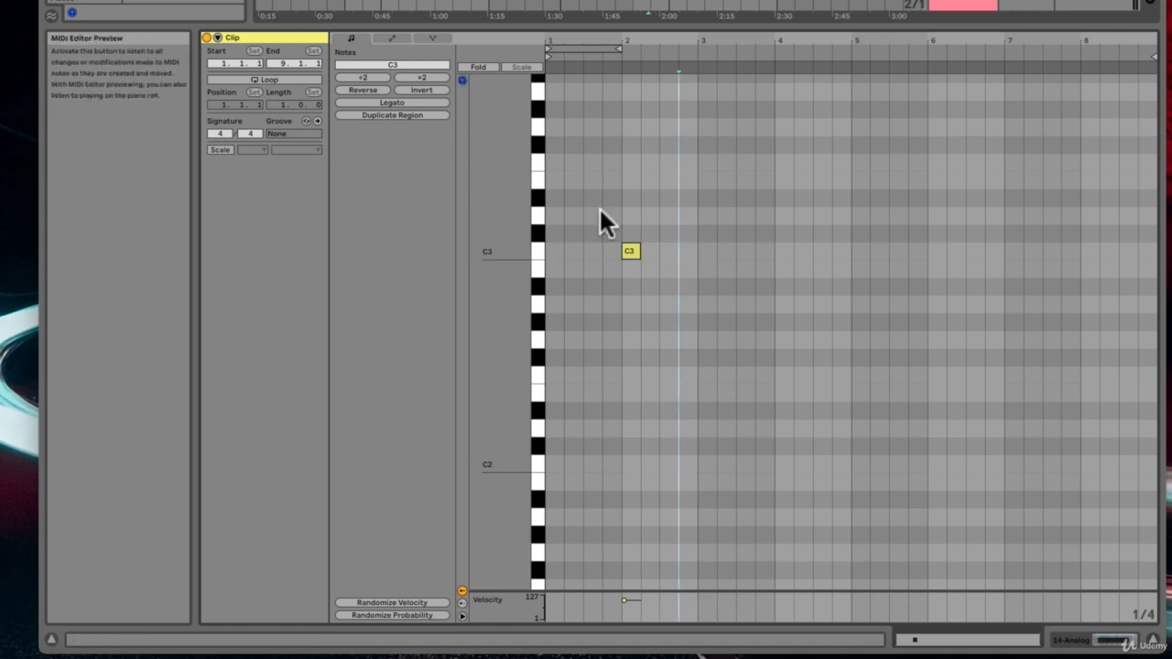
Step: Add two short C3 notes just after the first note and delete them again
{"action": "double_click", "coordinate": [669, 249]}
{"action": "double_click", "coordinate": [688, 249]}
{"action": "left_click", "coordinate": [668, 249], "text": "shift"}
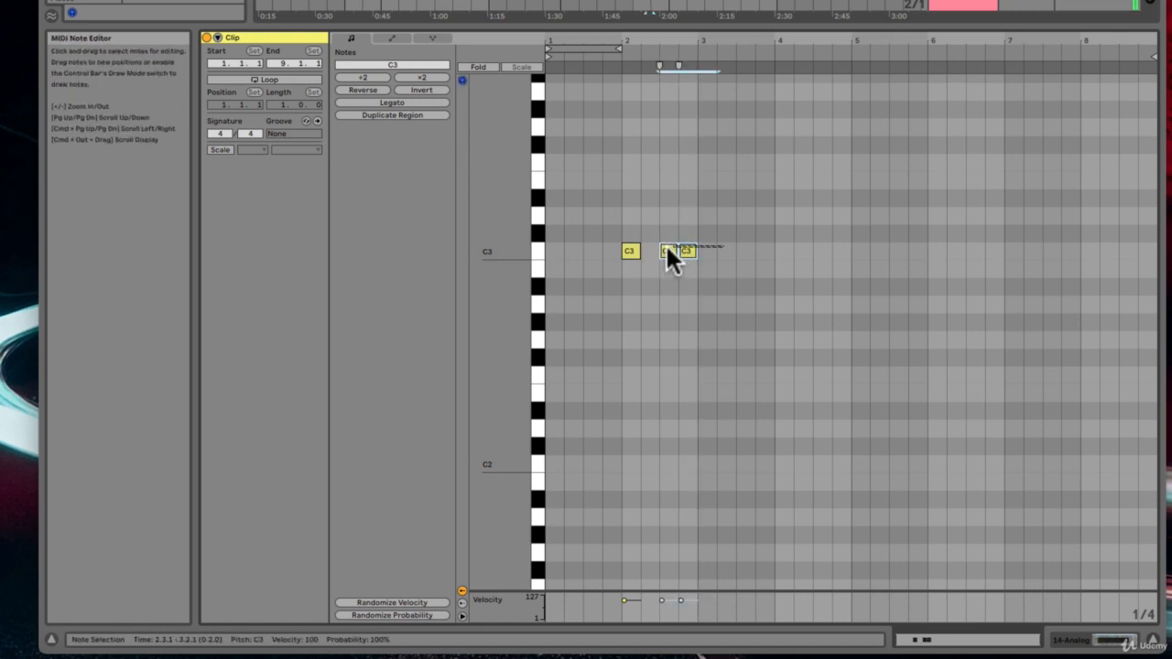
{"action": "key", "text": "Delete"}
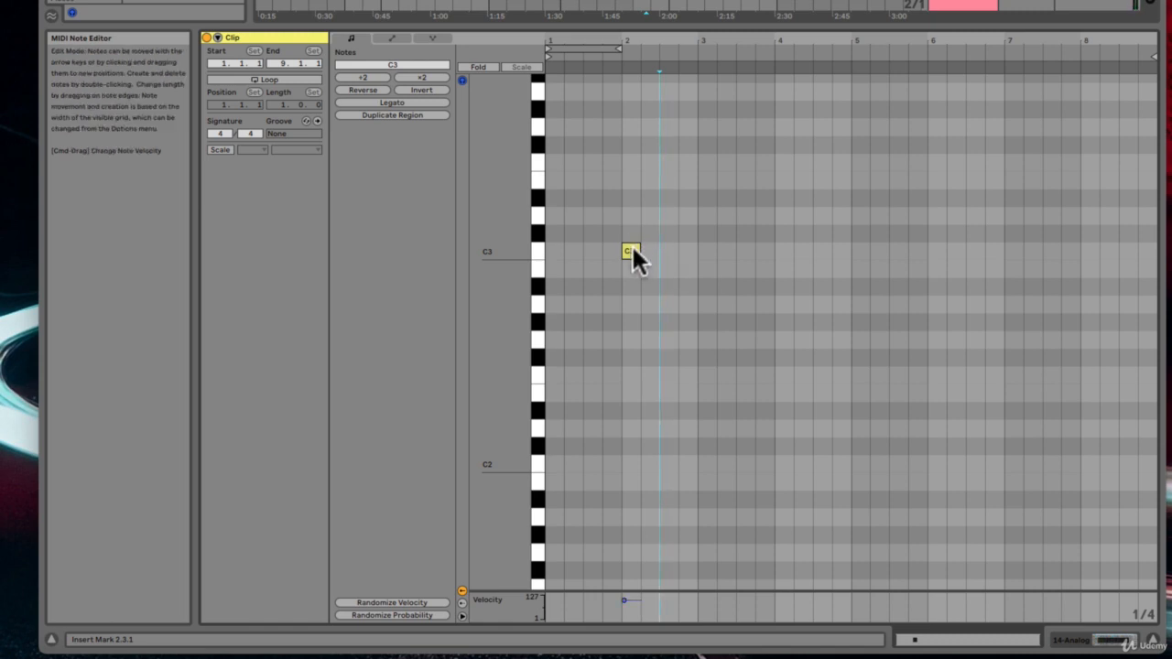
Step: Resize the C3 note by its end so it spans one full bar, from bar 2 to bar 3
{"action": "left_click", "coordinate": [631, 247]}
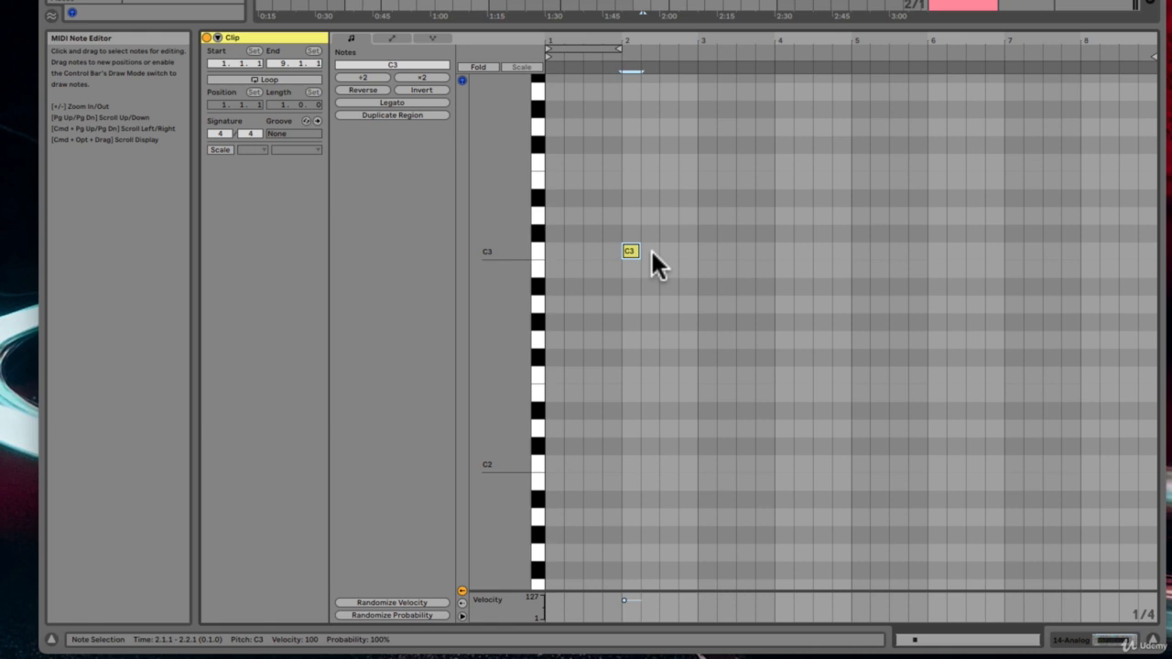
{"action": "mouse_move", "coordinate": [628, 252]}
{"action": "left_mouse_down"}
{"action": "mouse_move", "coordinate": [628, 223]}
{"action": "mouse_move", "coordinate": [628, 259]}
{"action": "mouse_move", "coordinate": [610, 270]}
{"action": "mouse_move", "coordinate": [624, 243]}
{"action": "left_mouse_up"}
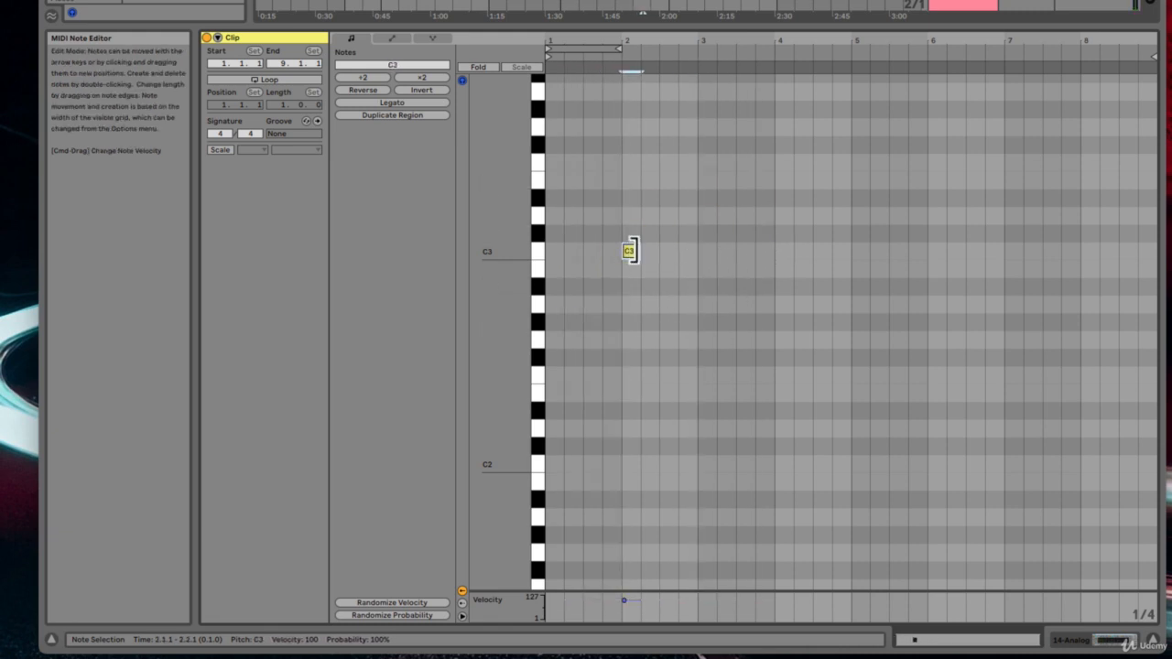
{"action": "left_click_drag", "start_coordinate": [631, 250], "coordinate": [801, 236]}
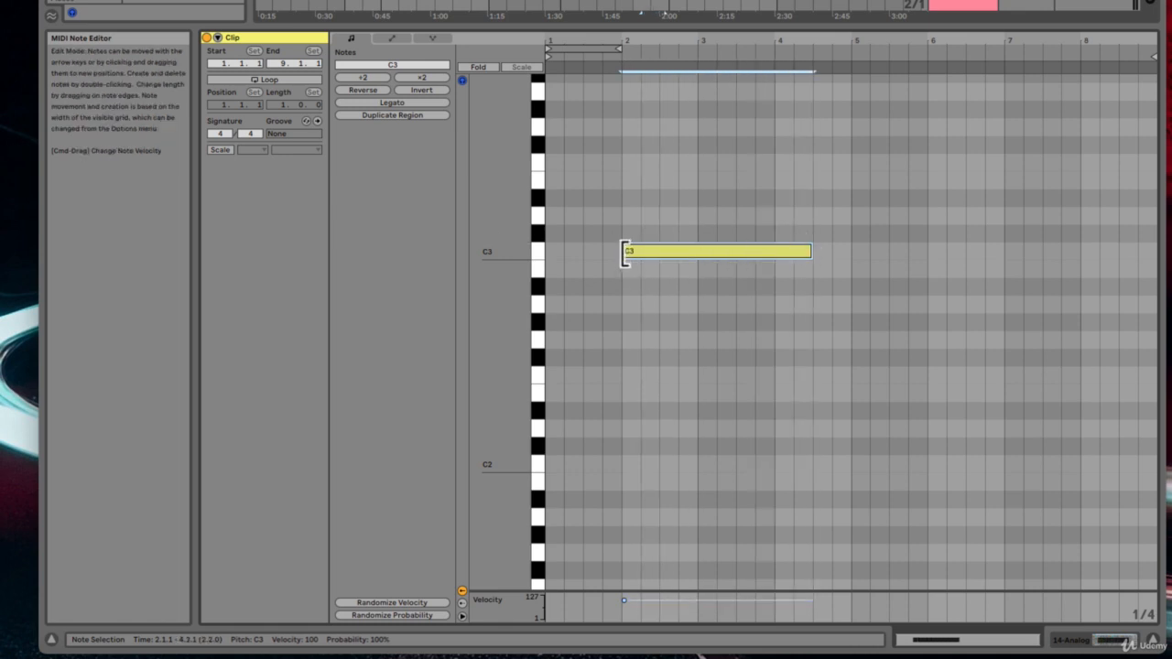
{"action": "mouse_move", "coordinate": [626, 256]}
{"action": "left_mouse_down"}
{"action": "mouse_move", "coordinate": [711, 245]}
{"action": "mouse_move", "coordinate": [624, 251]}
{"action": "left_mouse_up"}
{"action": "left_click_drag", "start_coordinate": [803, 248], "coordinate": [693, 258]}
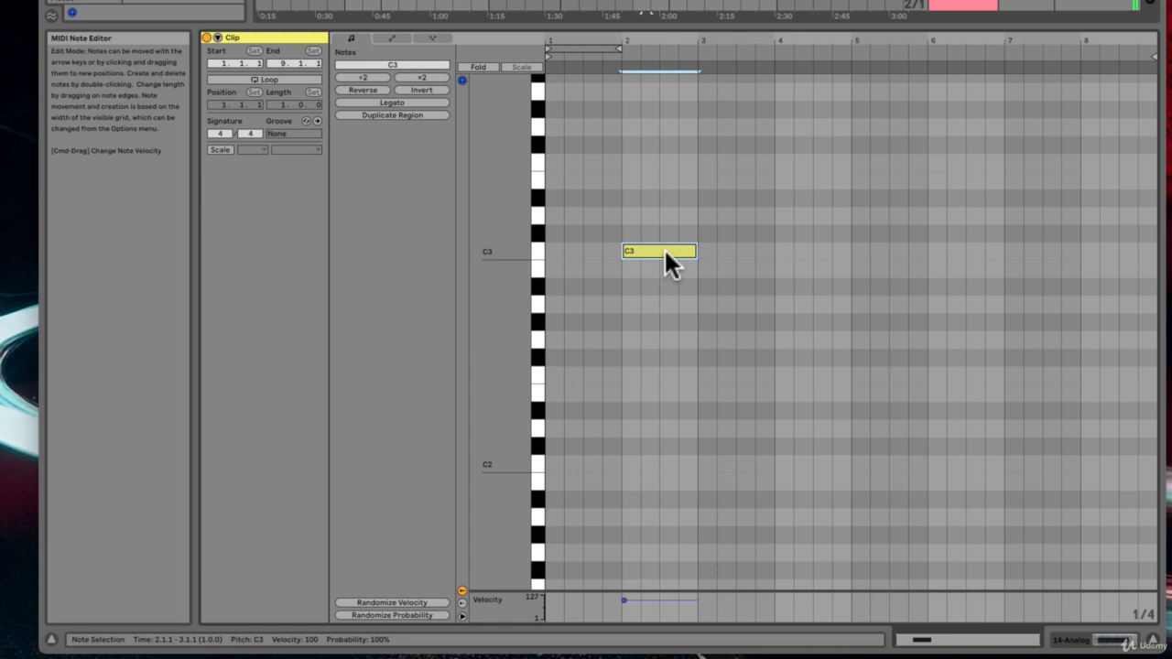
Step: Add a note, move it up to D#3 near bar 4, and duplicate it as a B2 note at bar 5
{"action": "double_click", "coordinate": [781, 250]}
{"action": "left_click_drag", "start_coordinate": [808, 245], "coordinate": [798, 198]}
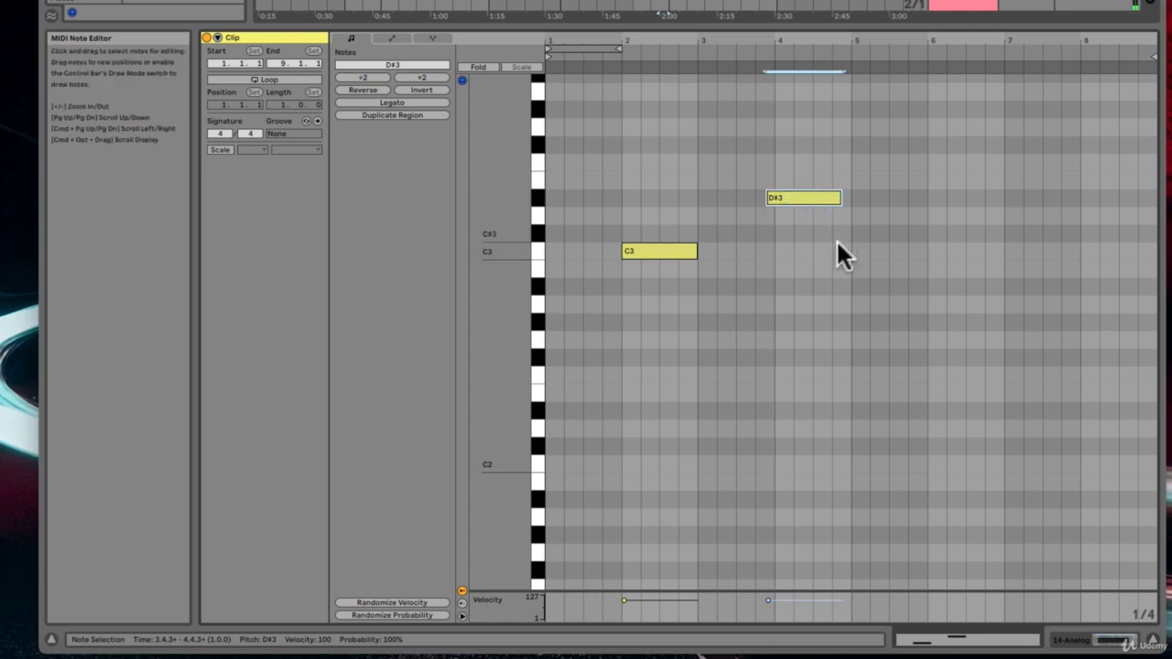
{"action": "key", "text": "super+d"}
{"action": "left_click_drag", "start_coordinate": [862, 197], "coordinate": [863, 268]}
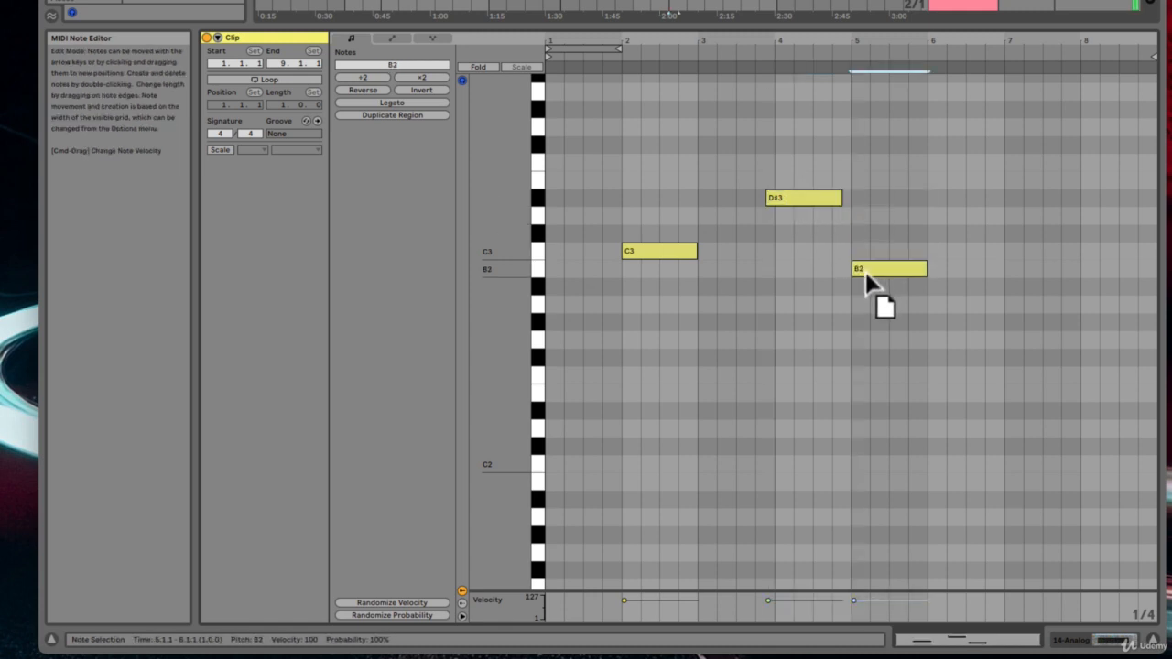
Step: Delete the B2 note and the D#3 note
{"action": "key", "text": "Delete"}
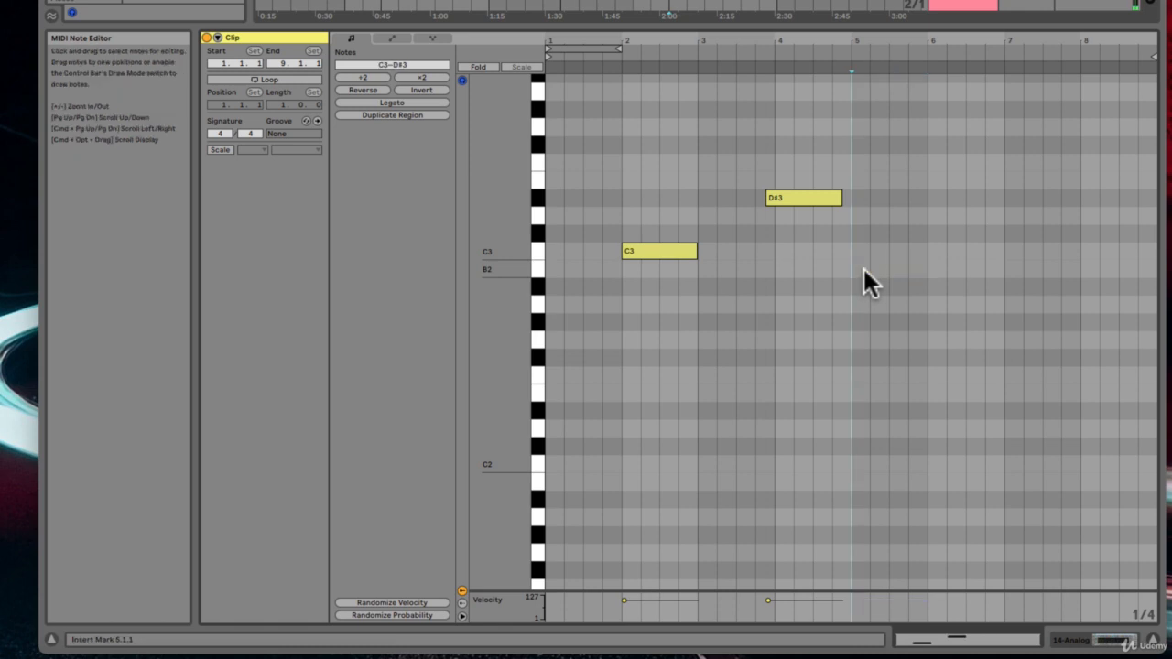
{"action": "left_click", "coordinate": [793, 194]}
{"action": "key", "text": "Delete"}
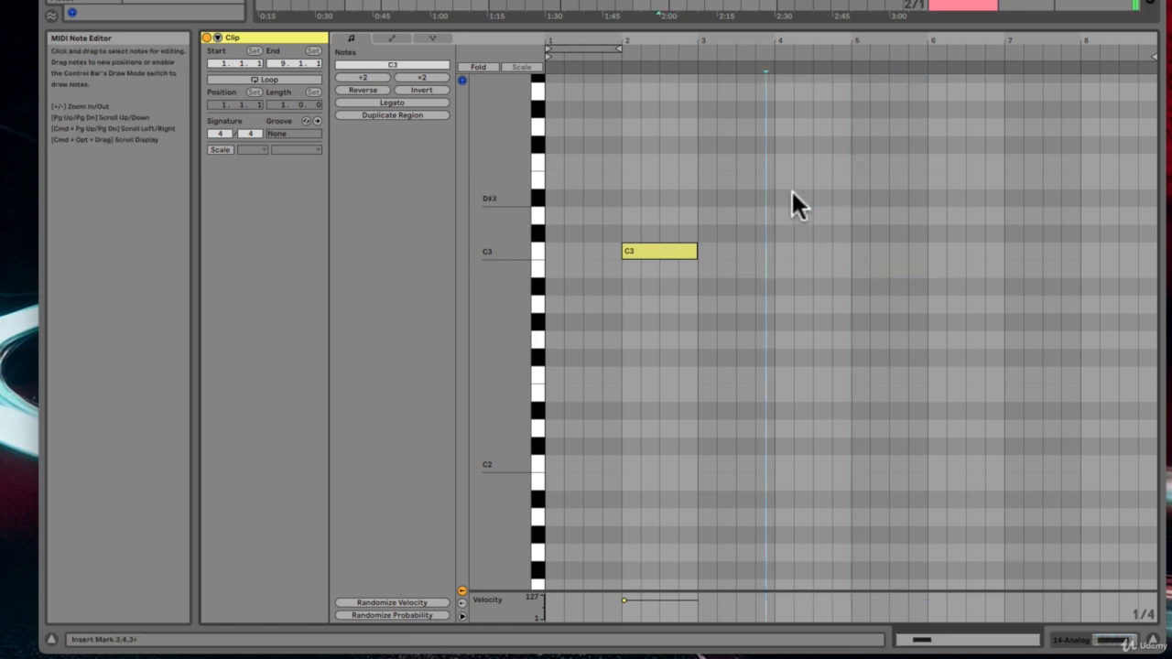
Step: Copy the C3 note up to E3 along with several other notes, then delete all the copies
{"action": "left_click", "coordinate": [653, 254]}
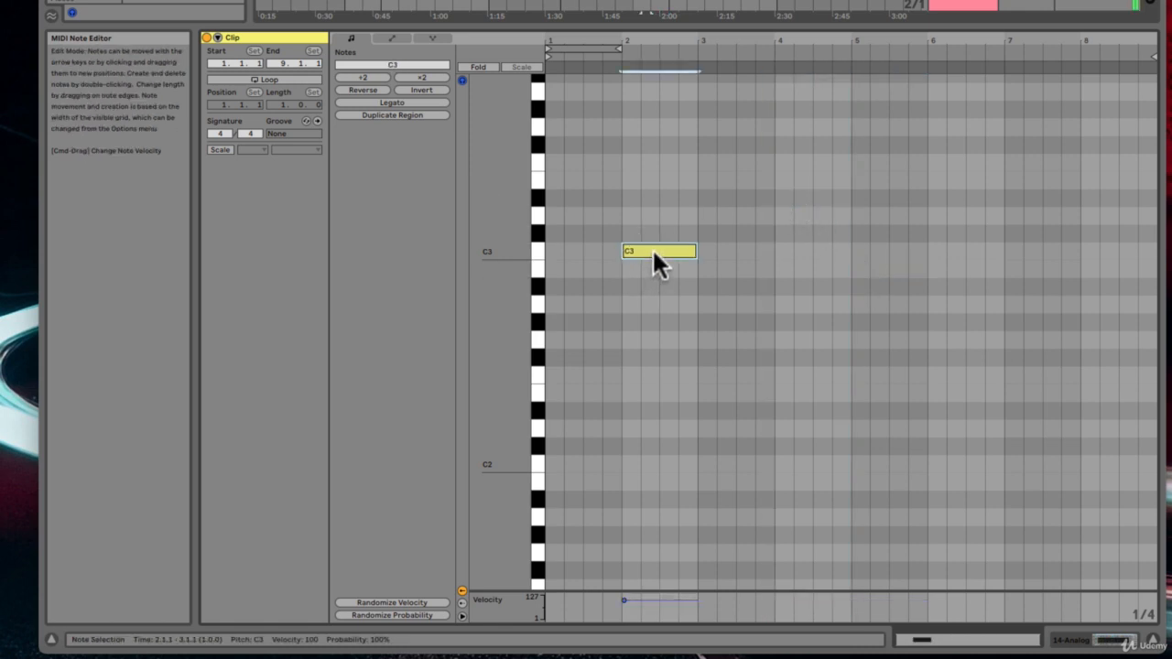
{"action": "left_click_drag", "start_coordinate": [653, 254], "coordinate": [721, 165]}
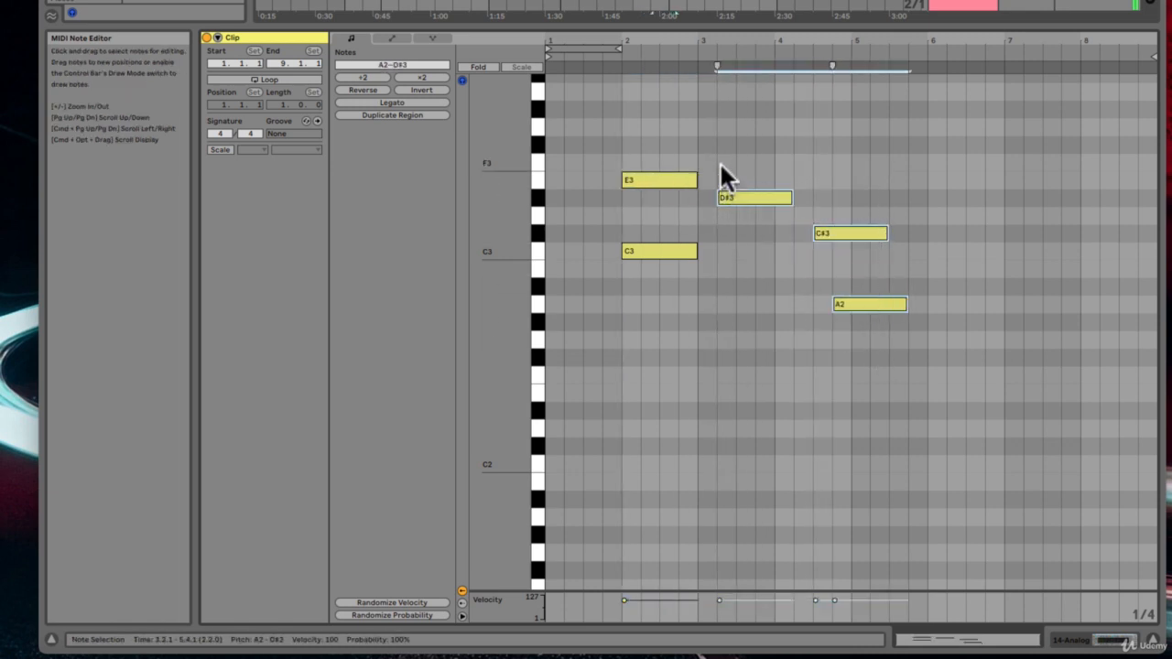
{"action": "key", "text": "Delete"}
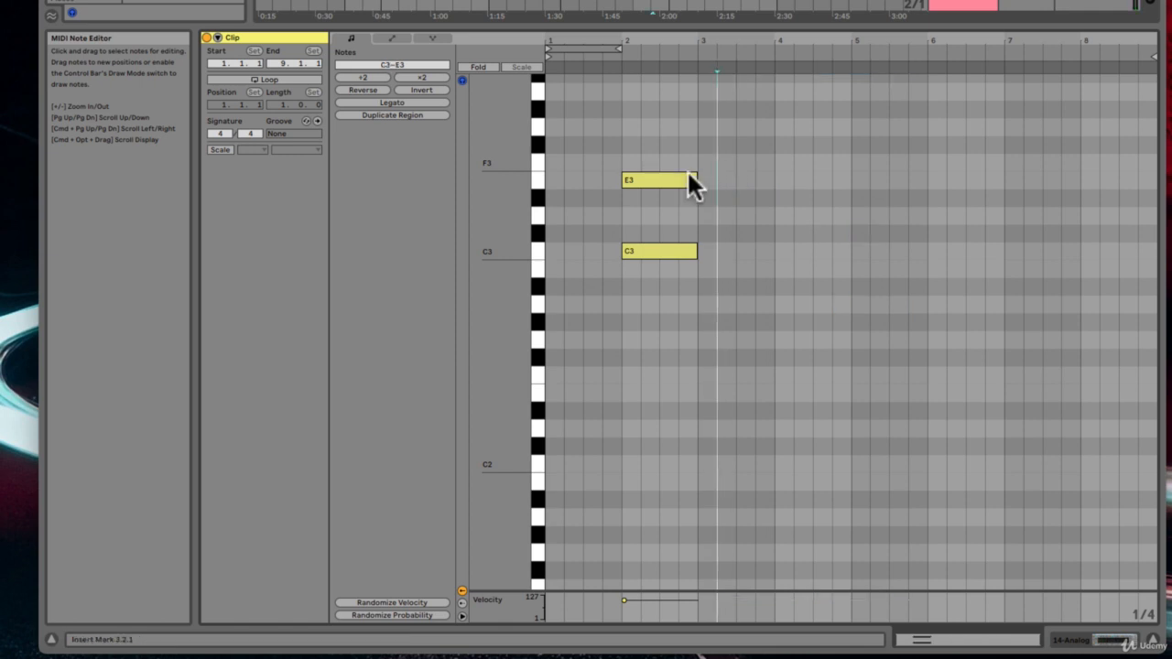
{"action": "left_click", "coordinate": [662, 177]}
{"action": "key", "text": "Delete"}
Step: Undo the E3 note's deletion and delete the E3 note again
{"action": "key", "text": "plus"}
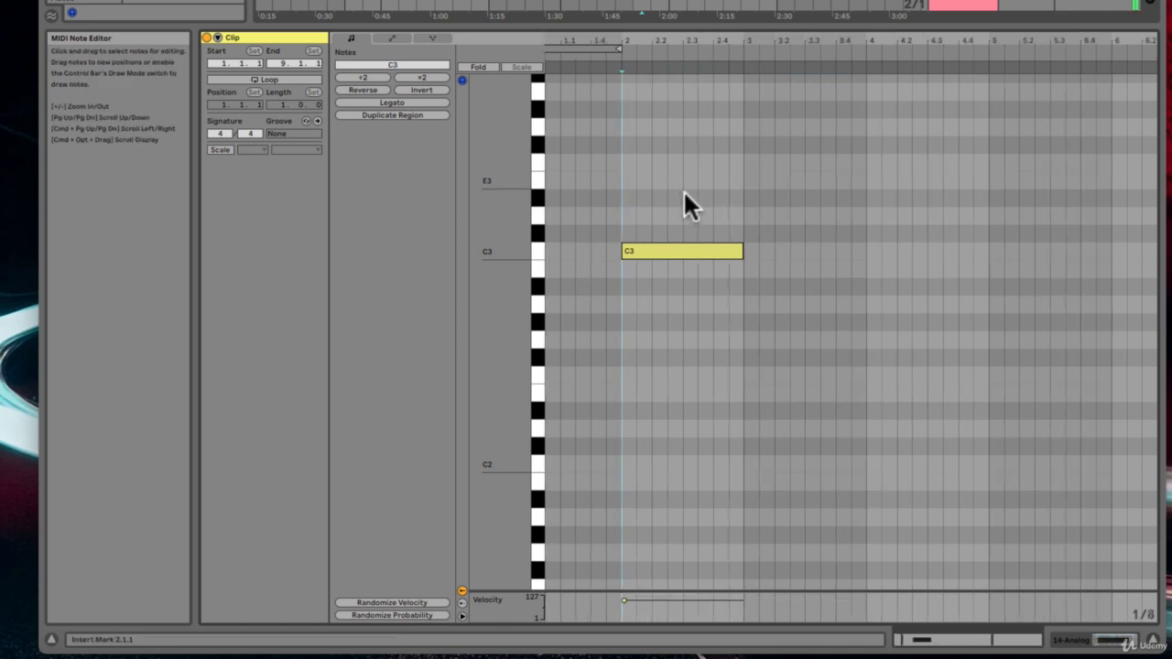
{"action": "key", "text": "super+z"}
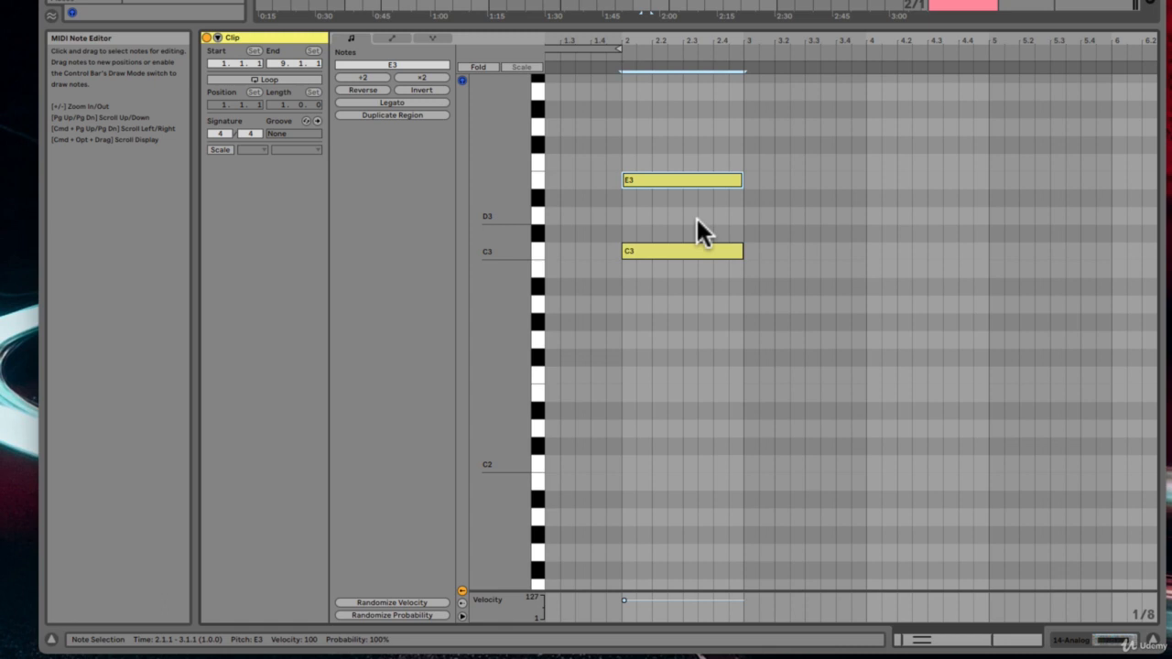
{"action": "key", "text": "Delete"}
Step: Select the C3 note and lengthen it in grid steps to four bars
{"action": "key", "text": "minus"}
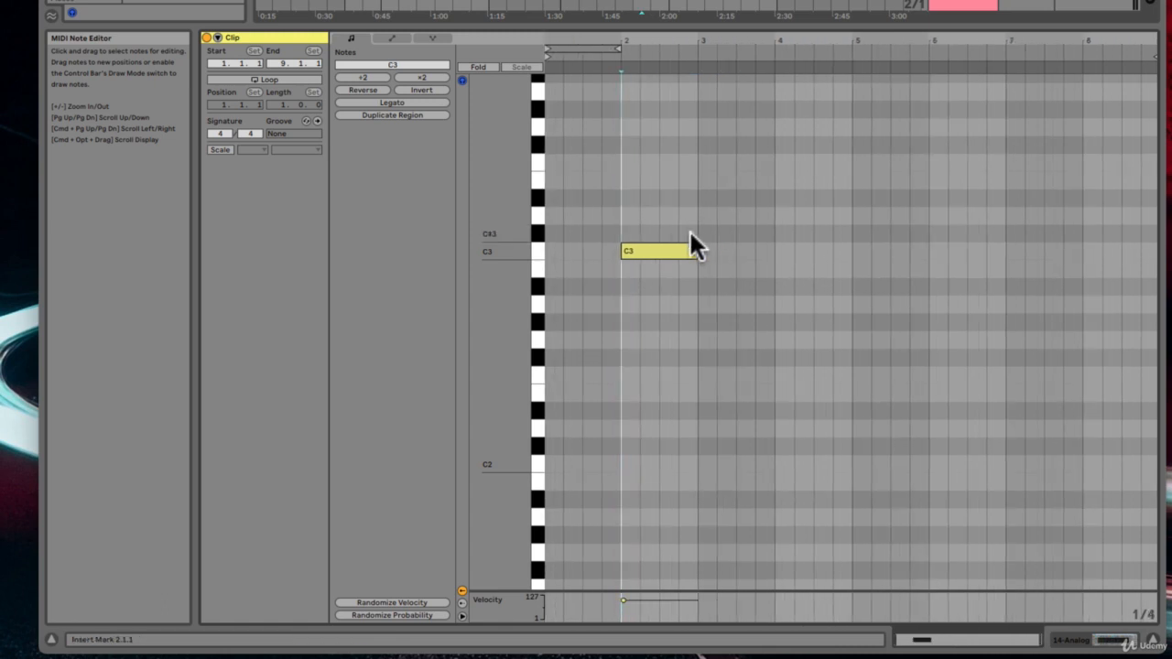
{"action": "left_click", "coordinate": [676, 249]}
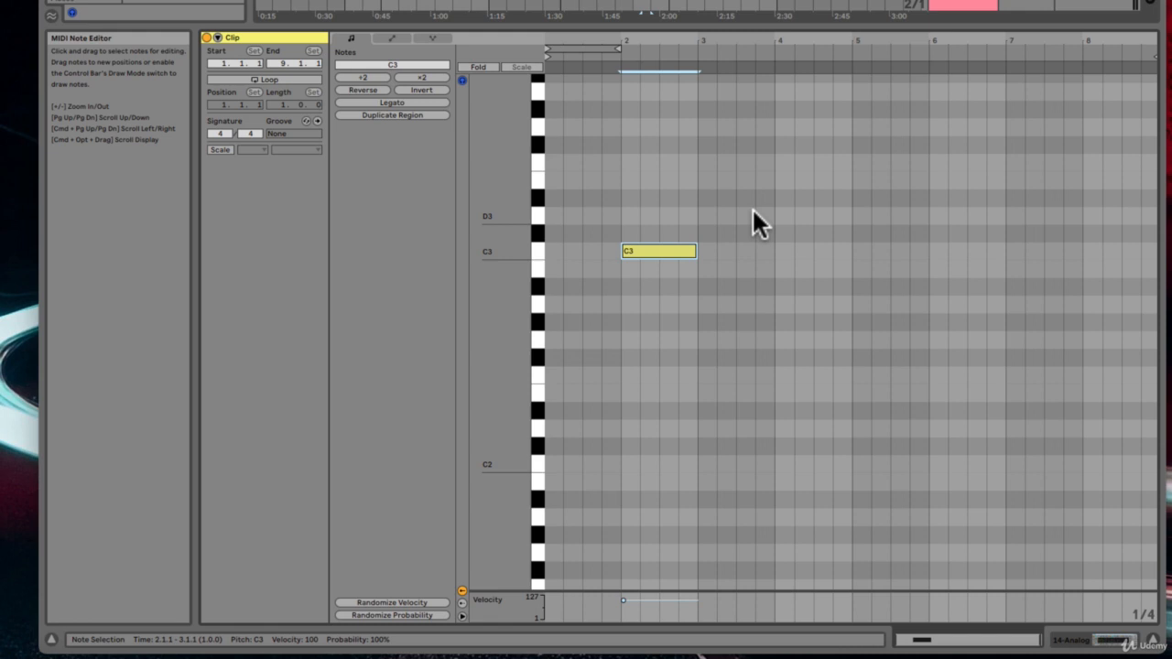
{"action": "key", "text": "shift+Right"}
{"action": "key", "text": "shift+Right"}
{"action": "key", "text": "shift+Right"}
{"action": "key", "text": "shift+Right"}
{"action": "key", "text": "shift+Right"}
{"action": "key", "text": "shift+Right"}
{"action": "key", "text": "shift+Right"}
{"action": "key", "text": "shift+Right"}
{"action": "key", "text": "shift+Right"}
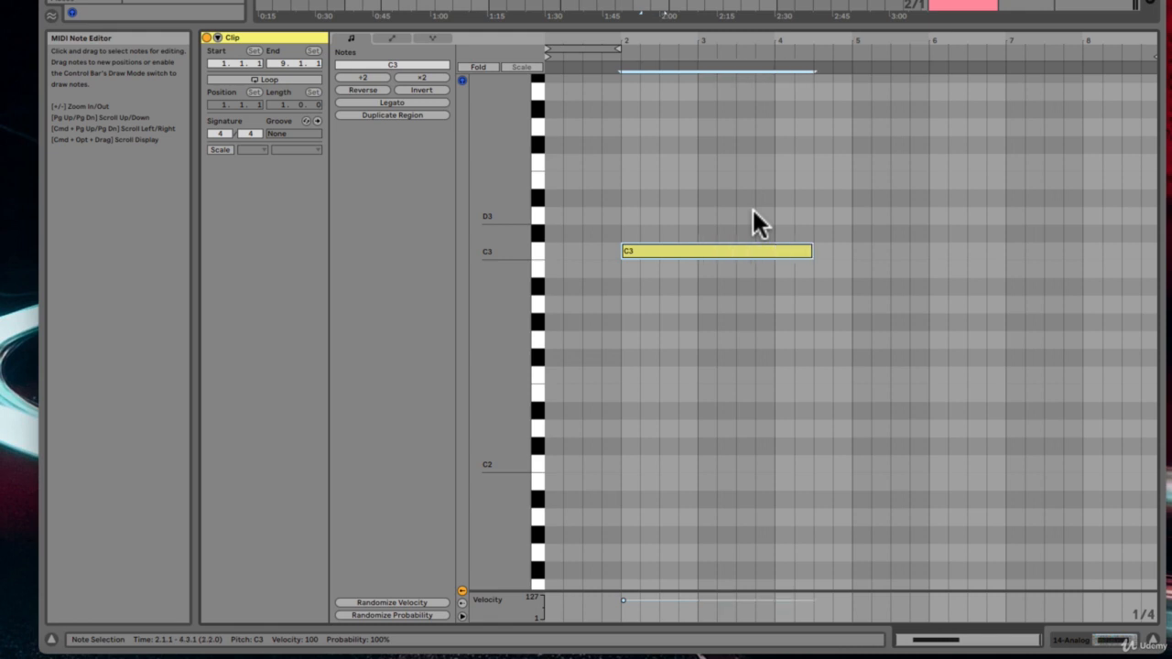
{"action": "key", "text": "shift+Right"}
{"action": "key", "text": "shift+Right"}
{"action": "key", "text": "shift+Right"}
{"action": "key", "text": "shift+Right"}
{"action": "key", "text": "shift+Left"}
{"action": "key", "text": "shift+Left"}
{"action": "key", "text": "shift+Left"}
{"action": "key", "text": "shift+Left"}
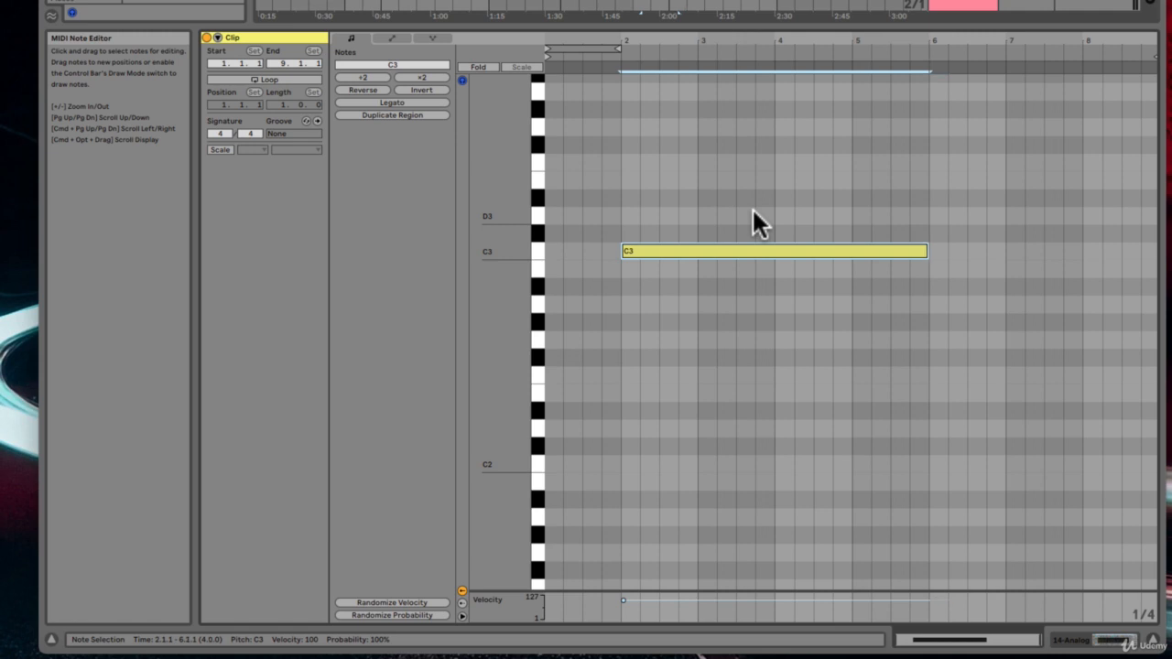
Step: Shorten the C3 note in grid steps to three beats
{"action": "key", "text": "shift+Left"}
{"action": "key", "text": "shift+Left"}
{"action": "key", "text": "shift+Left"}
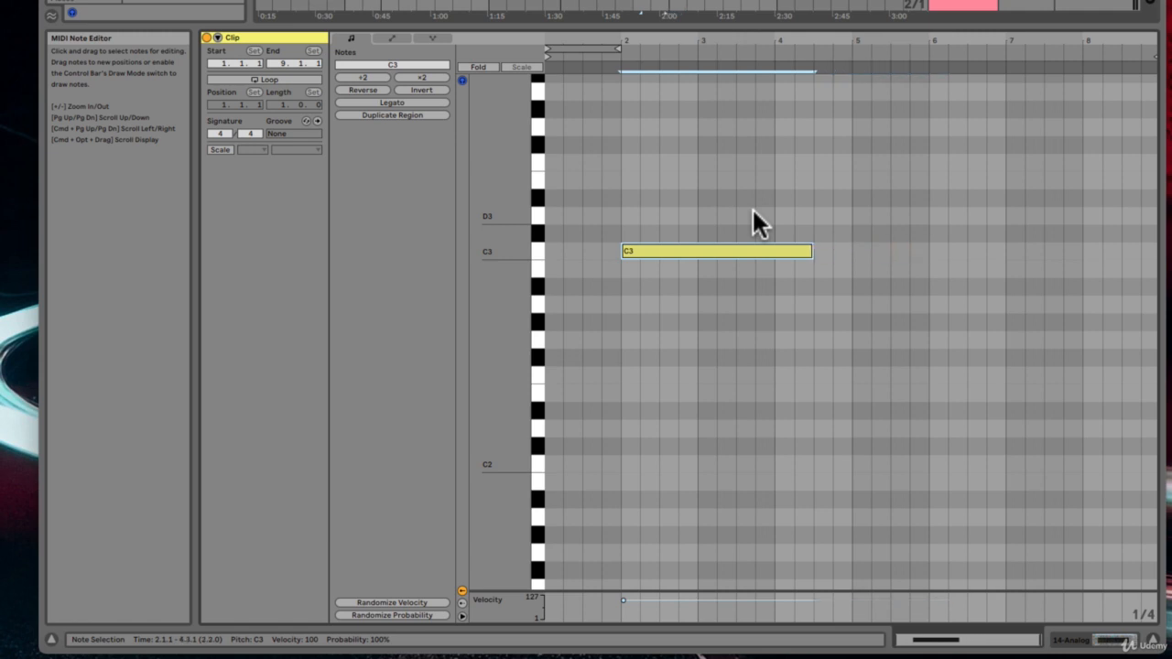
{"action": "key", "text": "shift+Left"}
{"action": "key", "text": "shift+Left"}
{"action": "key", "text": "shift+Left"}
{"action": "key", "text": "shift+Left"}
{"action": "key", "text": "shift+Left"}
{"action": "key", "text": "shift+Left"}
{"action": "key", "text": "shift+Left"}
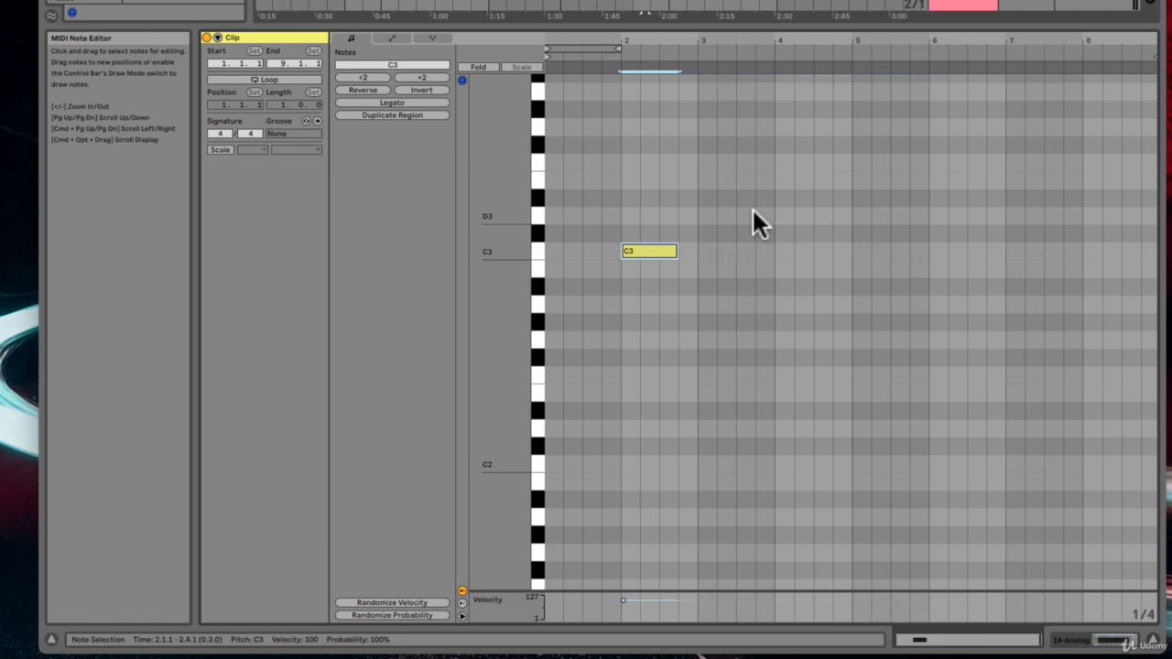
Step: Lengthen the C3 note in grid steps back to one bar
{"action": "key", "text": "shift+Right"}
{"action": "key", "text": "shift+Right"}
{"action": "key", "text": "shift+Right"}
{"action": "key", "text": "shift+Right"}
{"action": "key", "text": "shift+Right"}
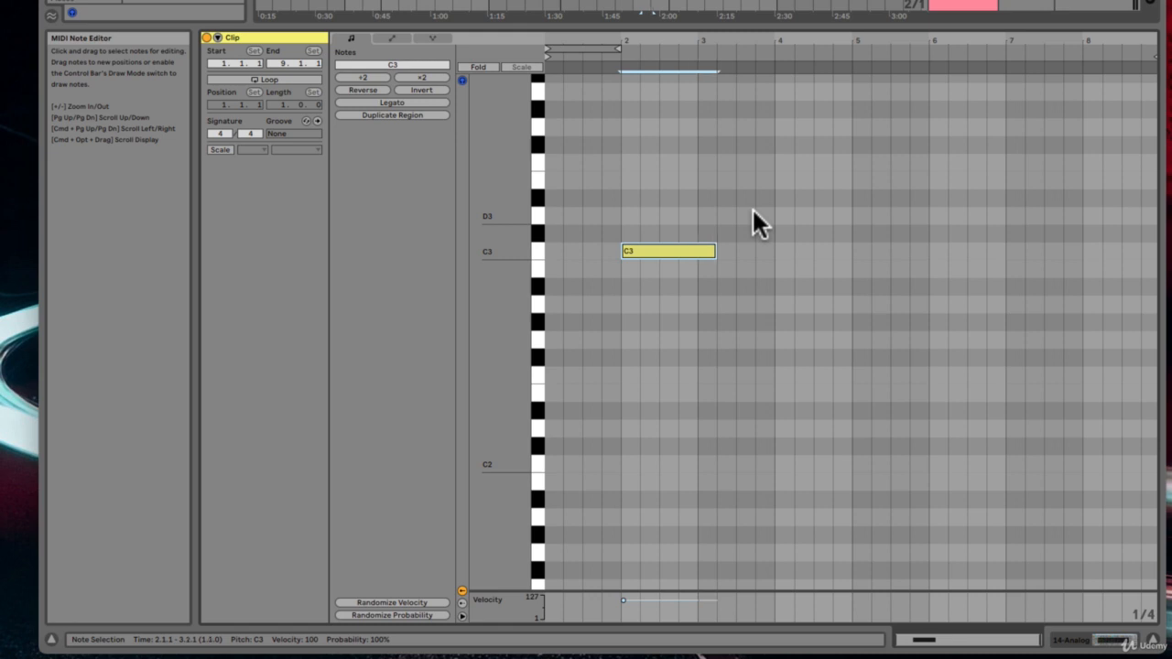
{"action": "key", "text": "shift+Left"}
{"action": "key", "text": "shift+Left"}
{"action": "key", "text": "shift+Left"}
{"action": "key", "text": "shift+Left"}
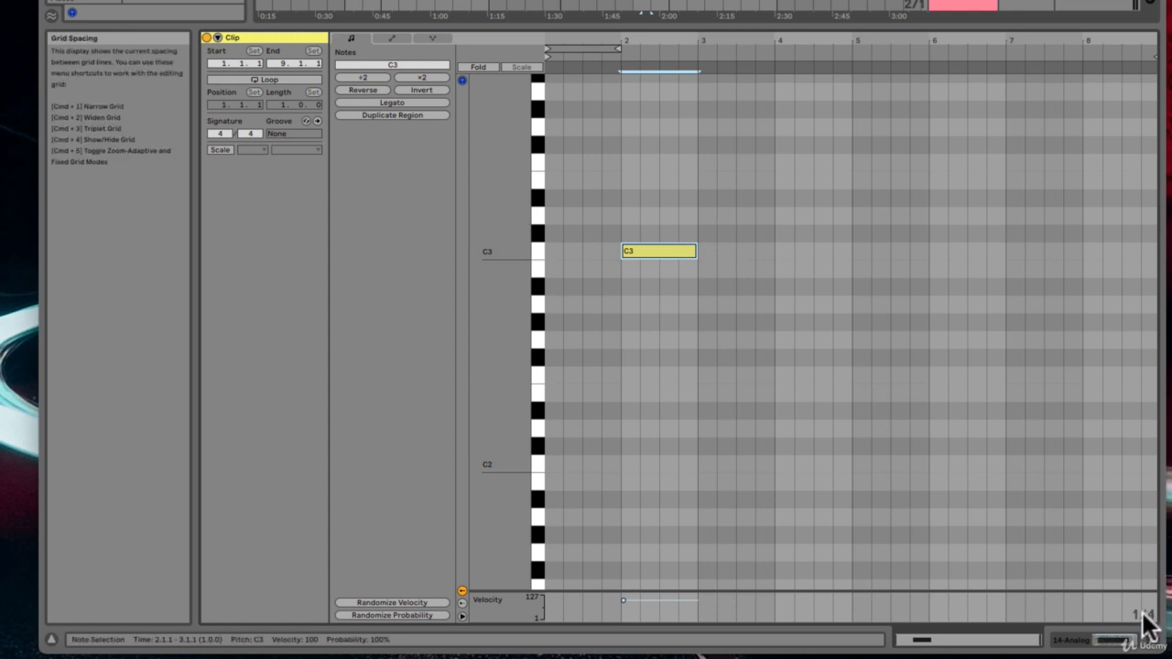
Step: Extend the C3 note by three grid steps and shorten it by three steps again
{"action": "key", "text": "shift+Right"}
{"action": "key", "text": "shift+Right"}
{"action": "key", "text": "shift+Right"}
{"action": "key", "text": "shift+Right"}
{"action": "key", "text": "shift+Left"}
{"action": "key", "text": "shift+Left"}
{"action": "key", "text": "shift+Left"}
{"action": "key", "text": "shift+Left"}
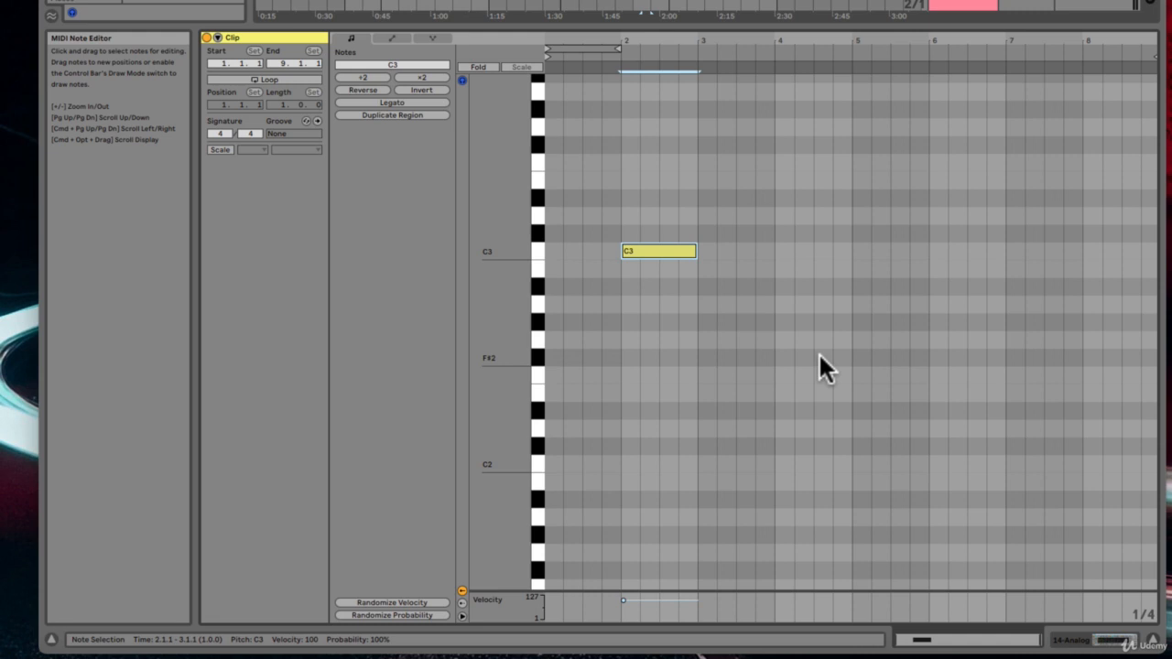
Step: Place the insert marker at 2.2.1, zoom in to a 1/16 grid, and extend a time selection two steps left
{"action": "left_click", "coordinate": [642, 191]}
{"action": "key", "text": "plus"}
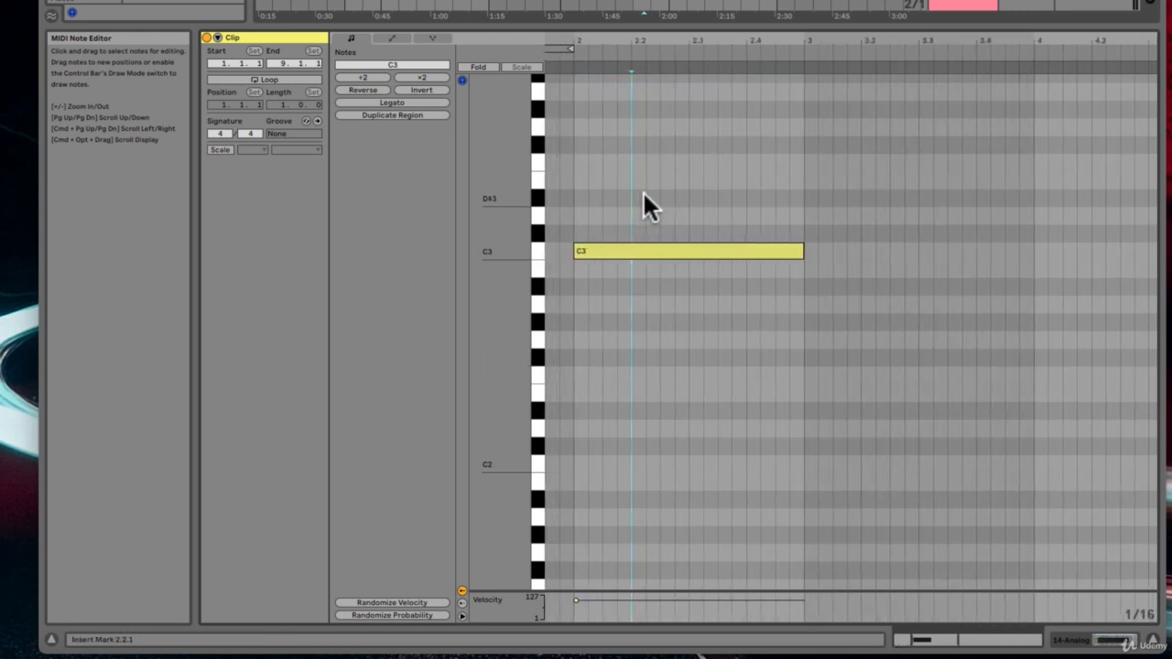
{"action": "key", "text": "shift+Left"}
{"action": "key", "text": "shift+Left"}
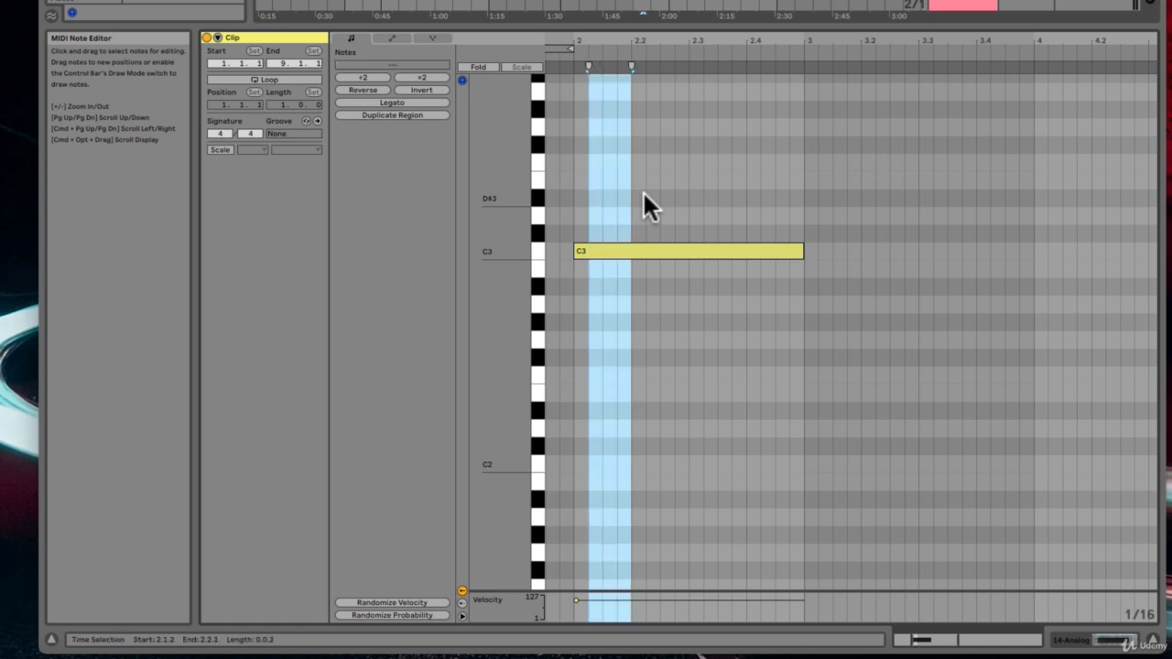
Step: Shorten the C3 note by three grid steps and lengthen it back to one bar
{"action": "left_click", "coordinate": [691, 244]}
{"action": "key", "text": "shift+Left"}
{"action": "key", "text": "shift+Left"}
{"action": "key", "text": "shift+Left"}
{"action": "key", "text": "shift+Left"}
{"action": "key", "text": "shift+Left"}
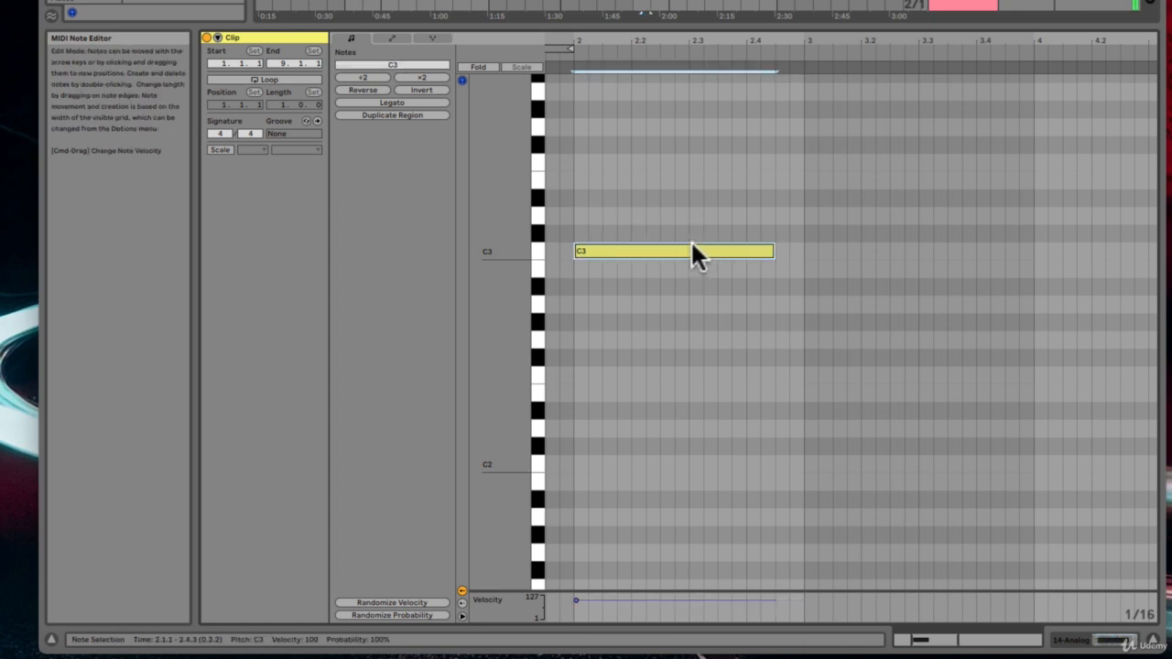
{"action": "key", "text": "shift+Right"}
{"action": "key", "text": "shift+Right"}
{"action": "key", "text": "shift+Right"}
{"action": "key", "text": "shift+Right"}
{"action": "key", "text": "shift+Right"}
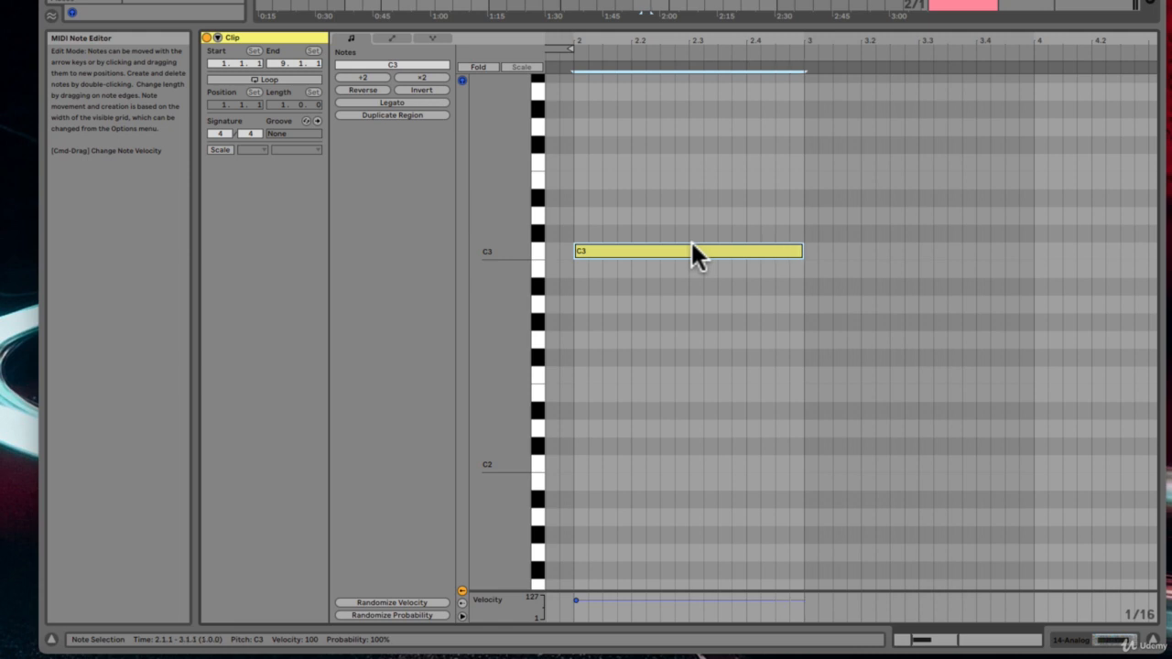
Step: Transpose the C3 note up two octaves to C5 and back down to C3
{"action": "scroll", "coordinate": [691, 243], "scroll_direction": "up", "scroll_amount": 3}
{"action": "scroll", "coordinate": [691, 244], "scroll_direction": "left", "scroll_amount": 2}
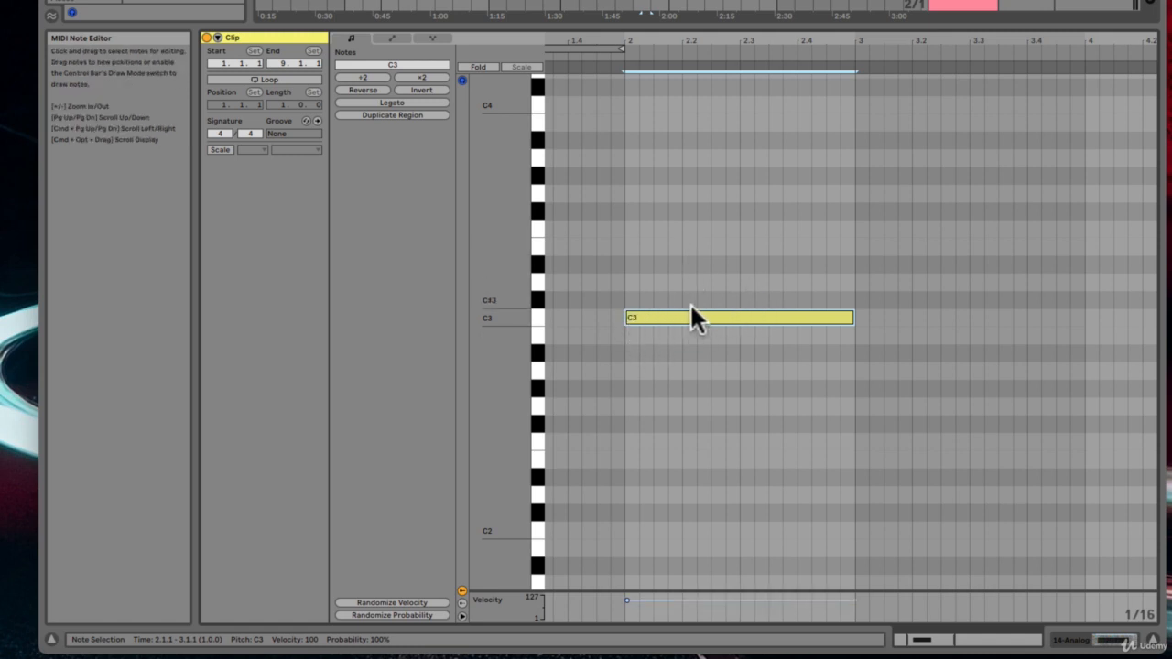
{"action": "key", "text": "shift+Up"}
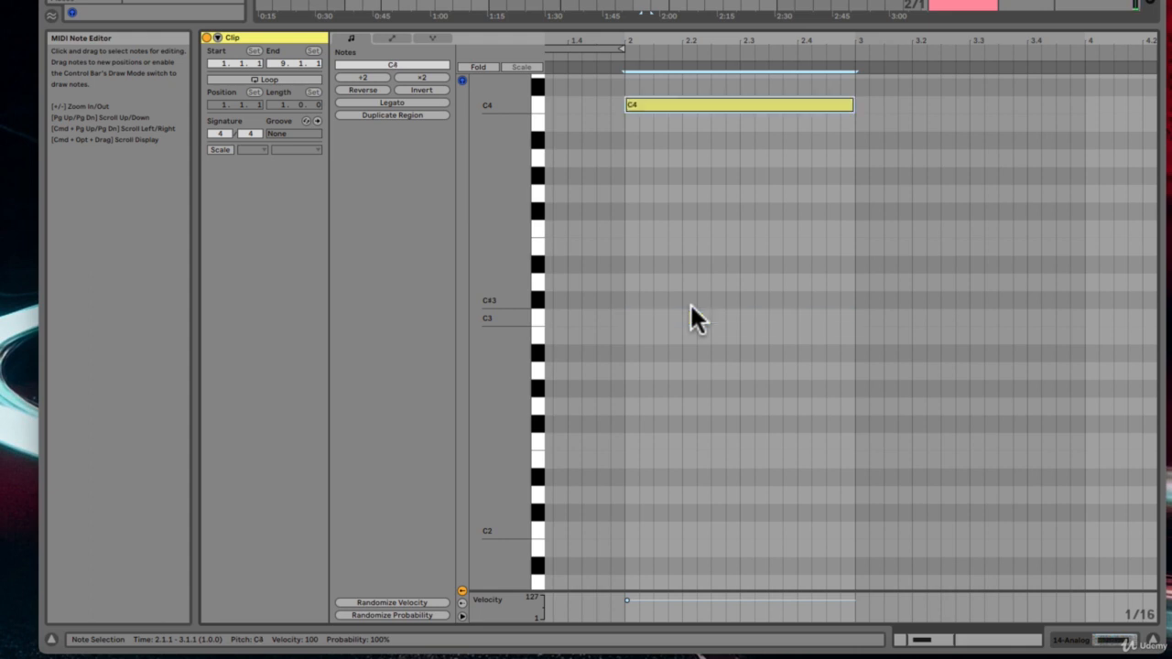
{"action": "key", "text": "shift+Up"}
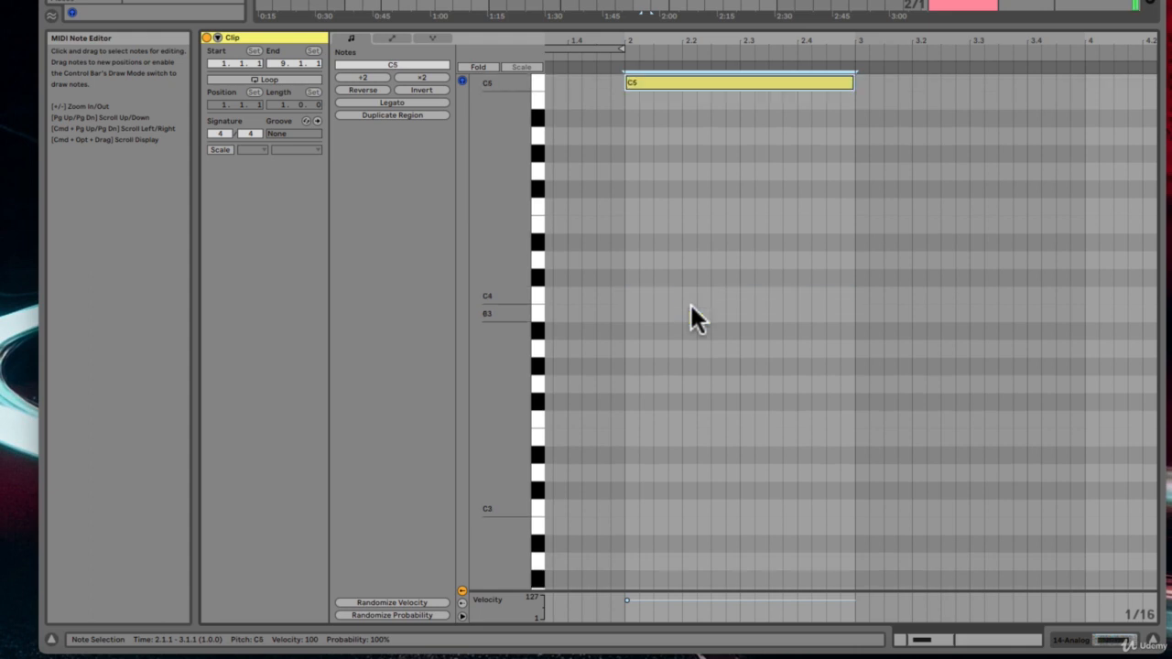
{"action": "key", "text": "shift+Down"}
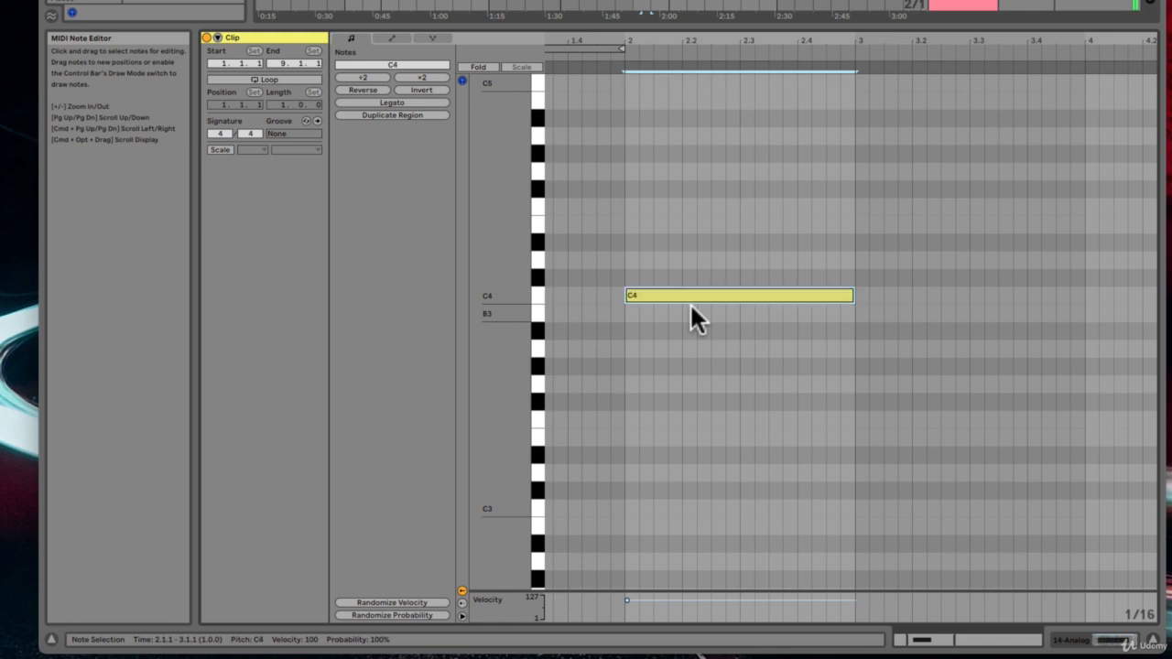
{"action": "key", "text": "shift+Down"}
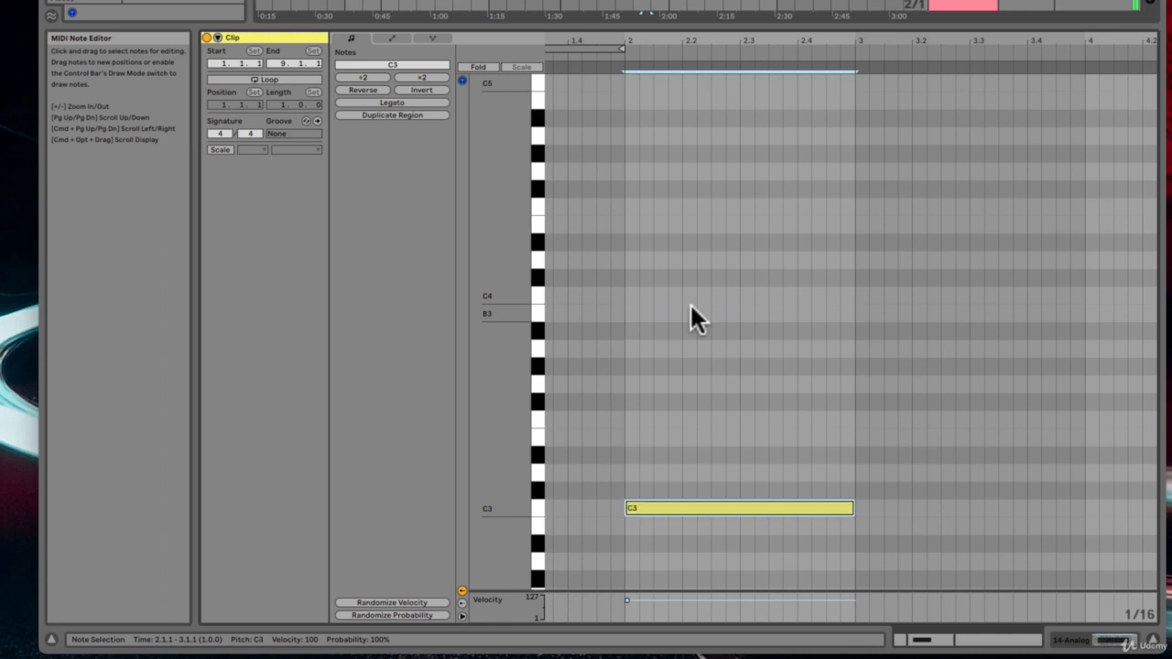
Step: Reselect the C3 note and nudge it slightly later in fine steps, then back to its original start
{"action": "scroll", "coordinate": [689, 318], "scroll_direction": "down", "scroll_amount": 5}
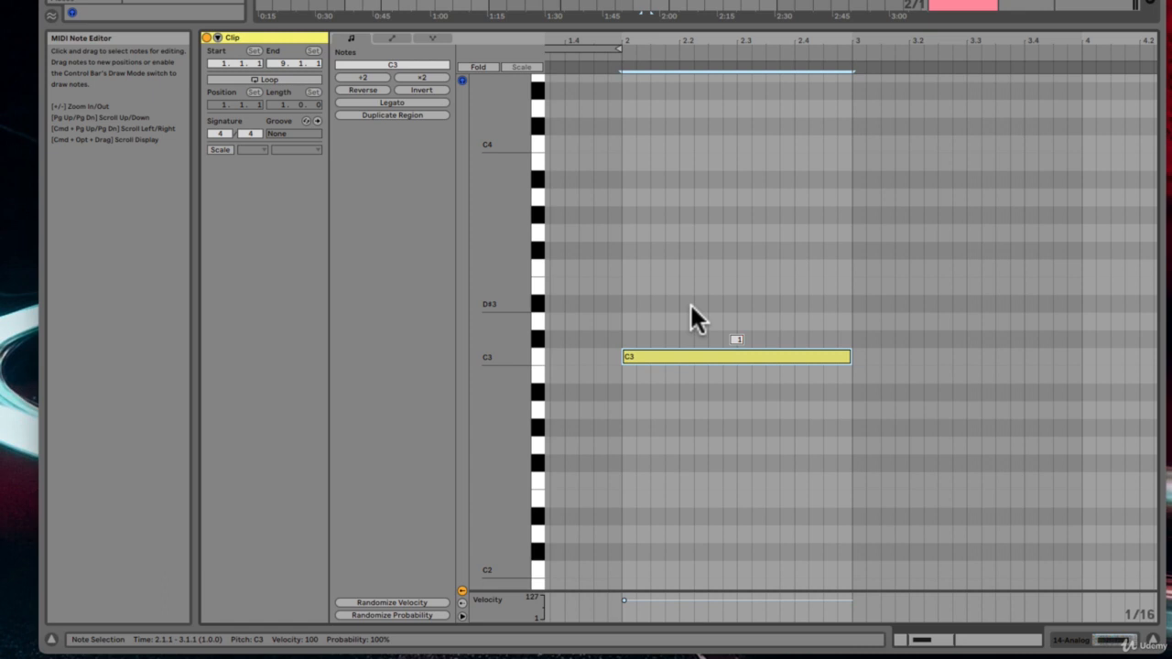
{"action": "left_click", "coordinate": [855, 306]}
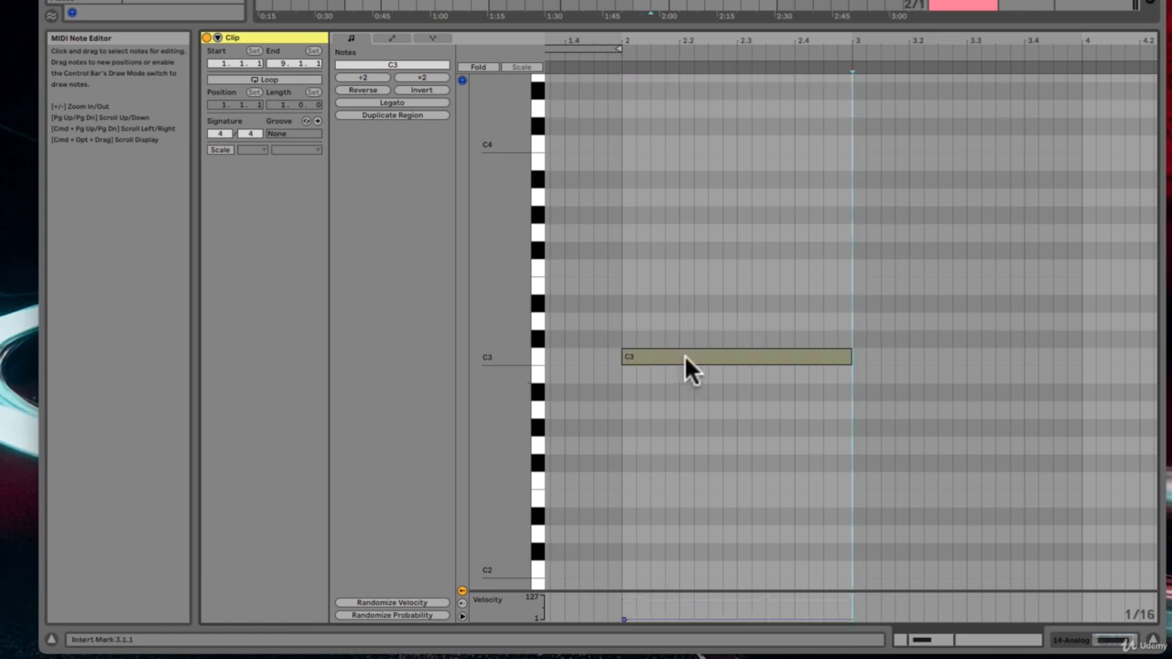
{"action": "left_click", "coordinate": [684, 353]}
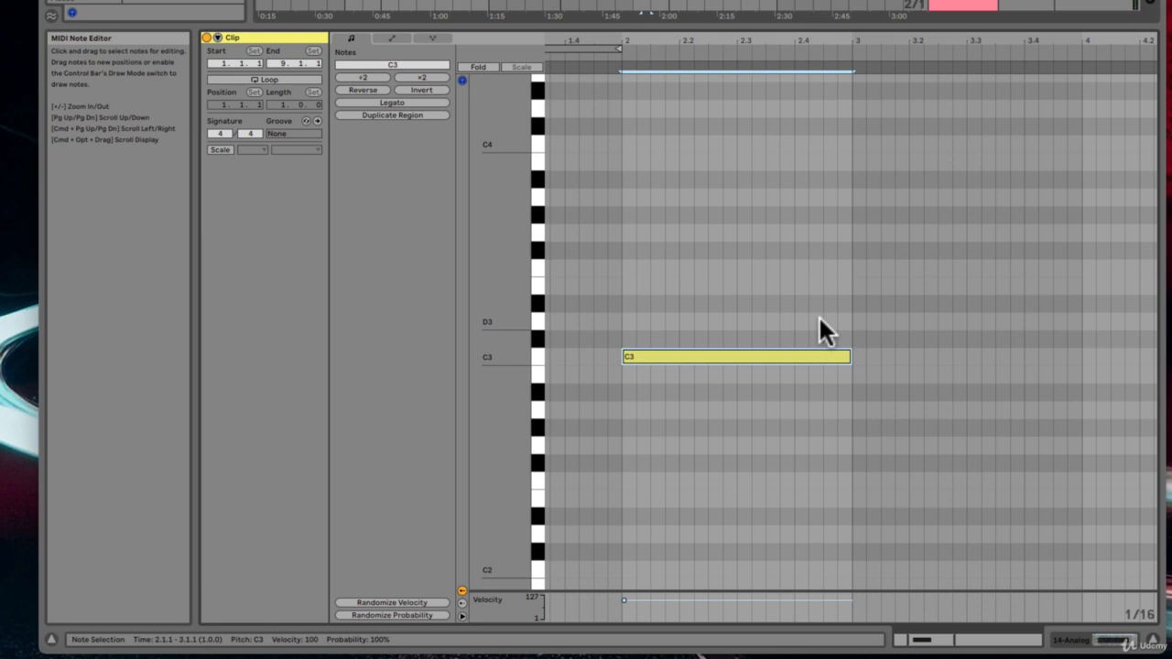
{"action": "key", "text": "super+Right"}
{"action": "key", "text": "super+Right"}
{"action": "key", "text": "super+Right"}
{"action": "key", "text": "super+Right"}
{"action": "key", "text": "super+Right"}
{"action": "key", "text": "super+Right"}
{"action": "key", "text": "super+Right"}
{"action": "key", "text": "super+Right"}
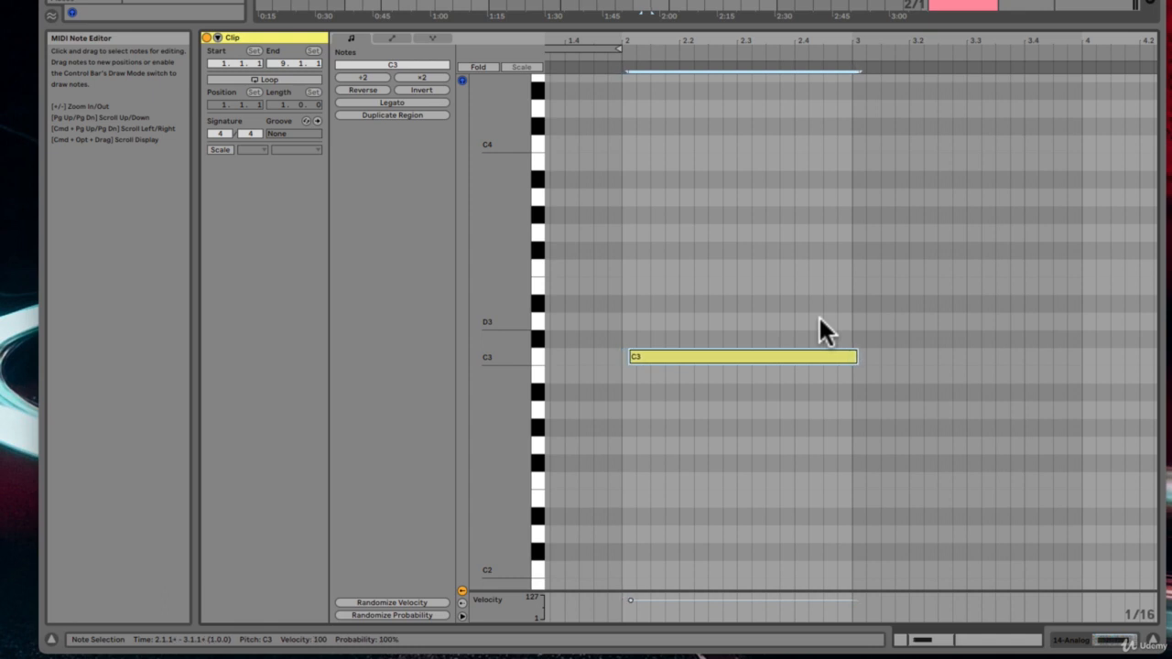
{"action": "key", "text": "super+Right"}
{"action": "key", "text": "super+Right"}
{"action": "key", "text": "super+Right"}
{"action": "key", "text": "super+Right"}
{"action": "key", "text": "super+Right"}
{"action": "key", "text": "super+Right"}
{"action": "key", "text": "super+Right"}
{"action": "key", "text": "super+Right"}
{"action": "key", "text": "super+Left"}
{"action": "key", "text": "super+Left"}
{"action": "key", "text": "super+Left"}
{"action": "key", "text": "super+Left"}
{"action": "key", "text": "super+Left"}
{"action": "key", "text": "super+Left"}
{"action": "key", "text": "super+Left"}
{"action": "key", "text": "super+Left"}
{"action": "key", "text": "super+Left"}
{"action": "key", "text": "super+Left"}
{"action": "key", "text": "super+Left"}
{"action": "key", "text": "super+Left"}
{"action": "key", "text": "super+Left"}
{"action": "key", "text": "super+Left"}
Step: Raise the note in semitone steps to F#3 and lower it back to C3
{"action": "key", "text": "Up"}
{"action": "key", "text": "Up"}
{"action": "key", "text": "Up"}
{"action": "key", "text": "Up"}
{"action": "key", "text": "Up"}
{"action": "key", "text": "Up"}
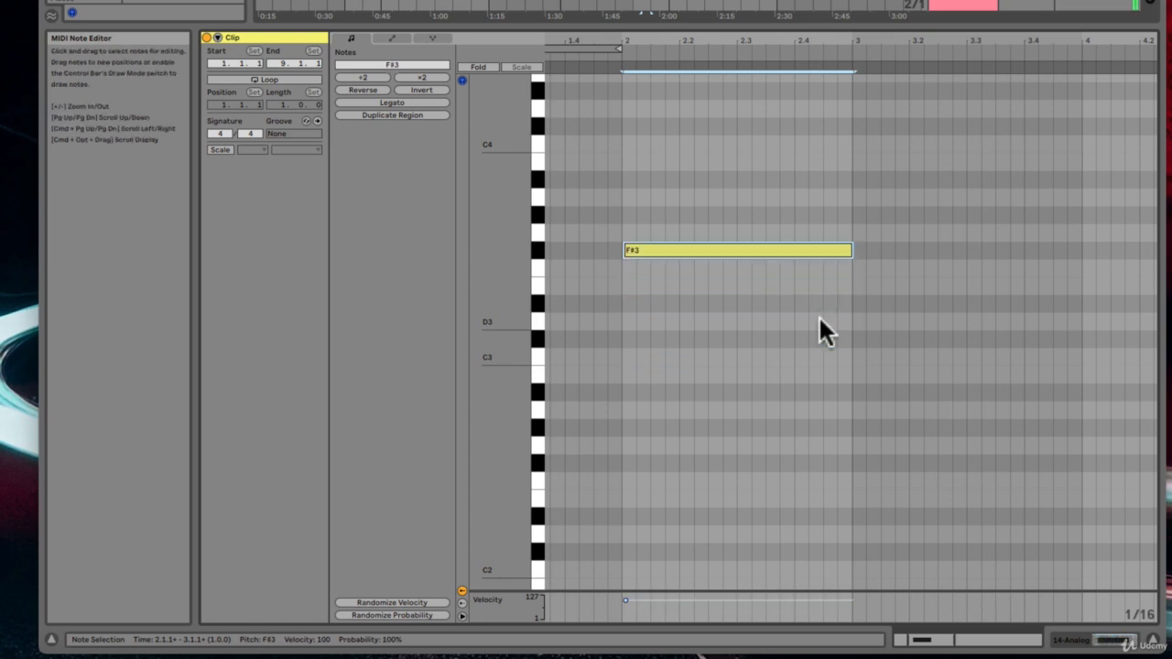
{"action": "key", "text": "Down"}
{"action": "key", "text": "Down"}
{"action": "key", "text": "Down"}
{"action": "key", "text": "Down"}
{"action": "key", "text": "Down"}
{"action": "key", "text": "Down"}
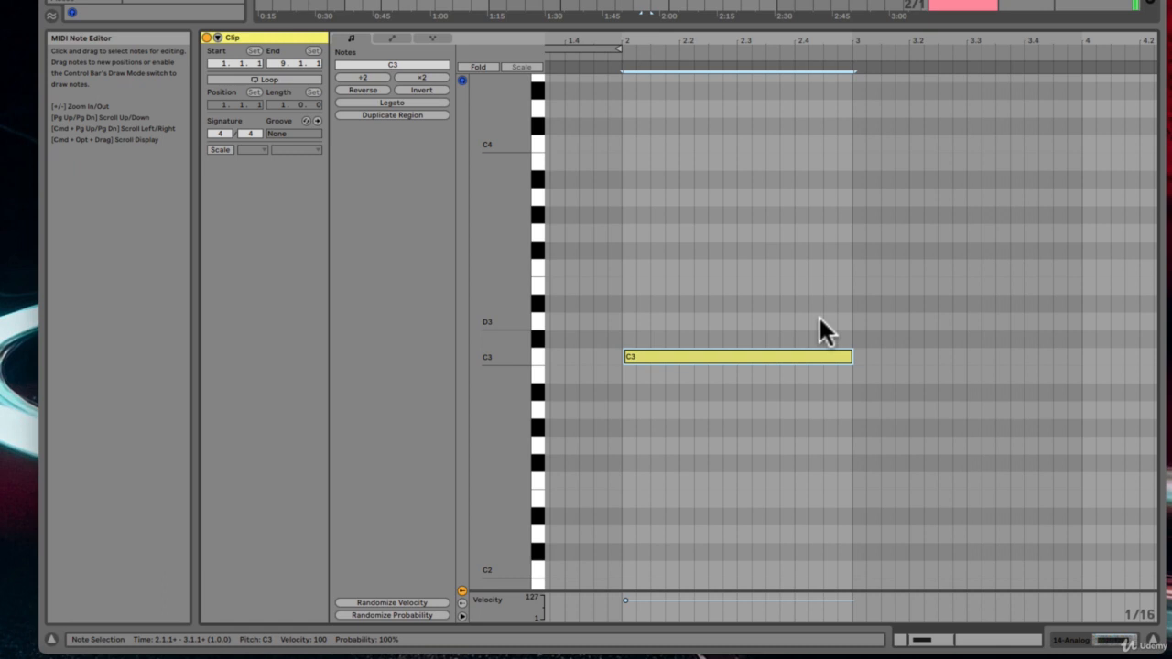
Step: Move the C3 note later by grid steps and back to the start of bar 2
{"action": "key", "text": "Right"}
{"action": "key", "text": "Right"}
{"action": "key", "text": "Right"}
{"action": "key", "text": "Right"}
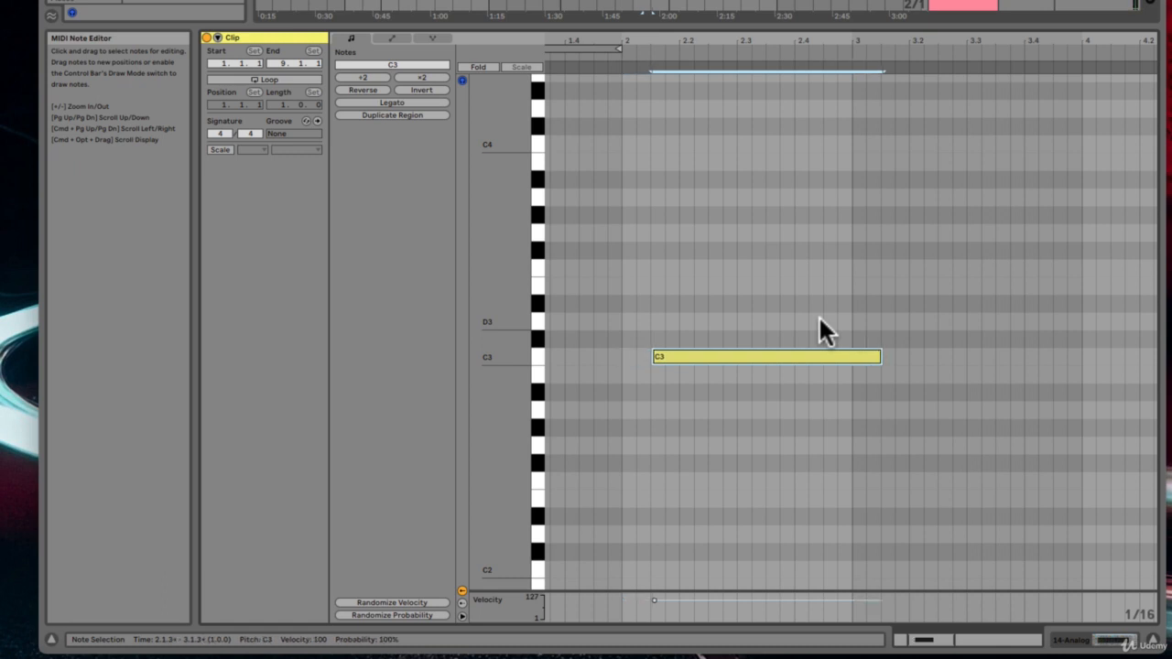
{"action": "key", "text": "Left"}
{"action": "key", "text": "Left"}
{"action": "key", "text": "Left"}
{"action": "key", "text": "Left"}
{"action": "key", "text": "Left"}
{"action": "key", "text": "Left"}
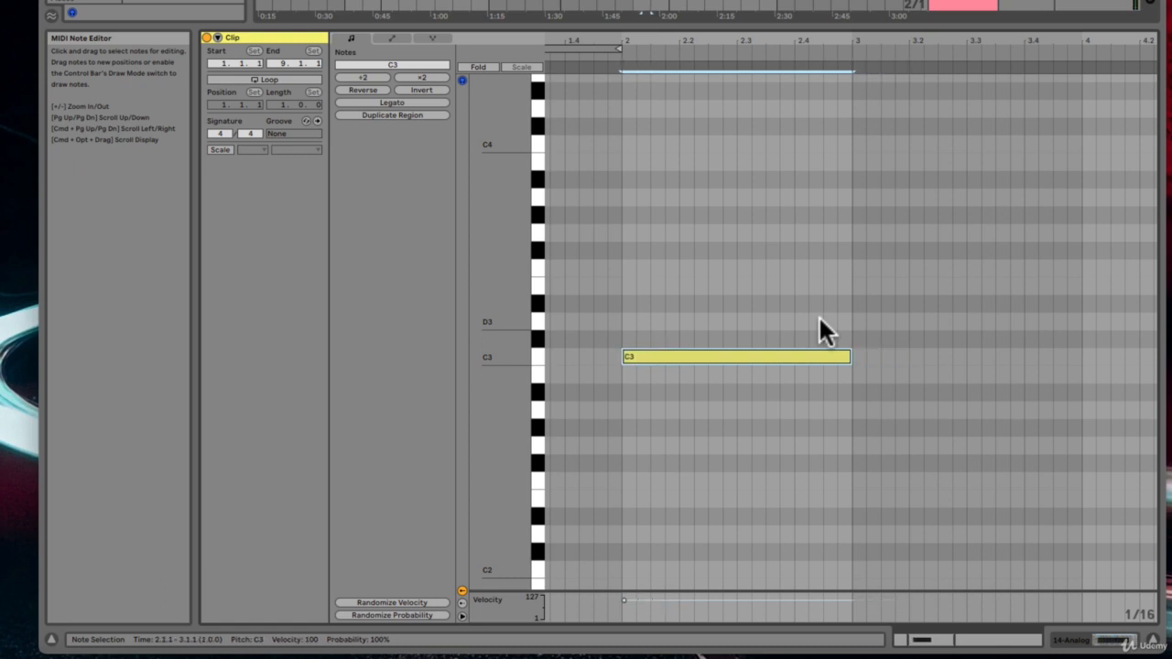
{"action": "key", "text": "Right"}
{"action": "key", "text": "Right"}
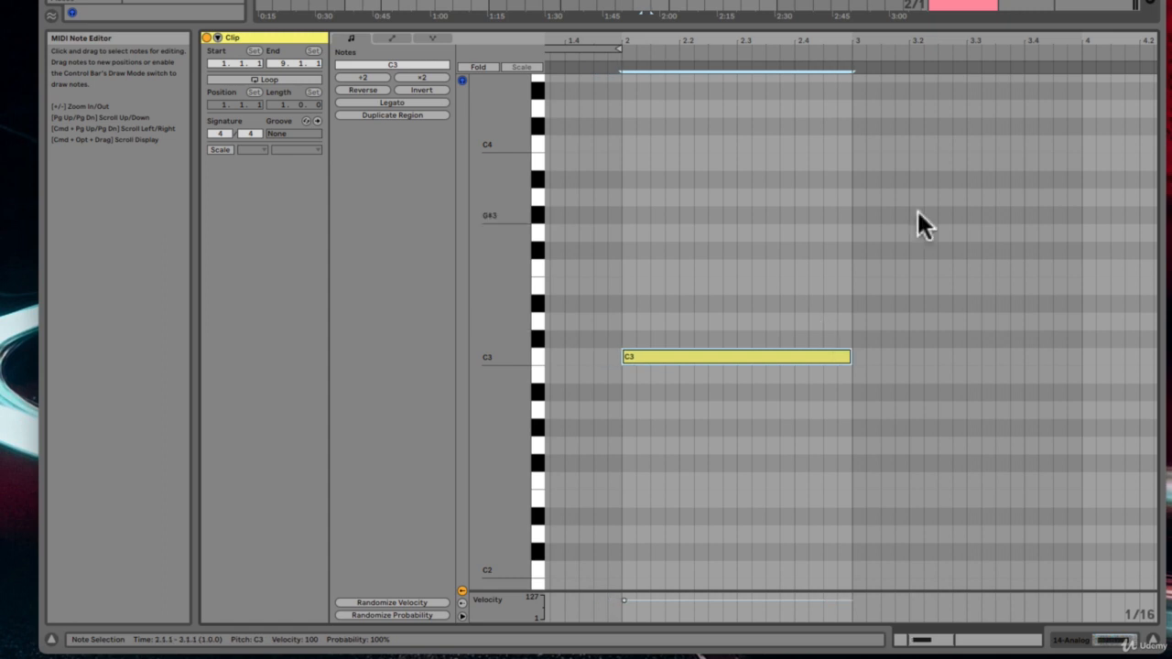